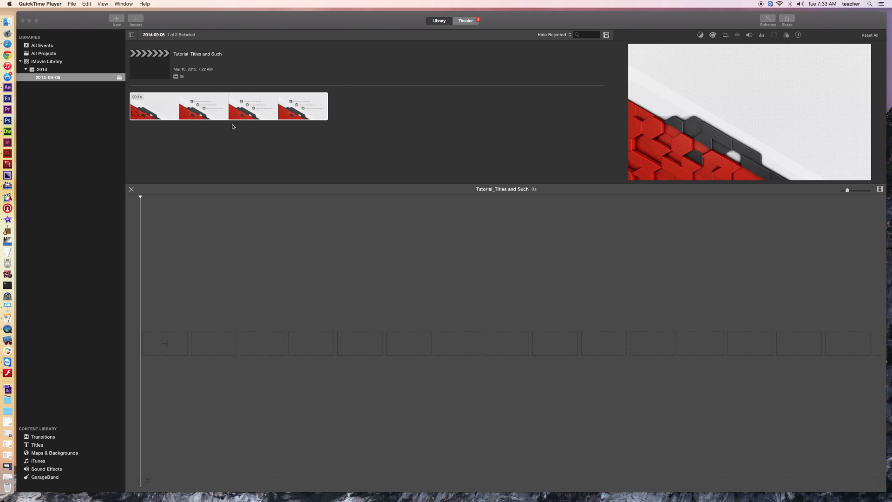
Step: Add the entire 20-second event clip to the empty project timeline
left_click(218, 109)
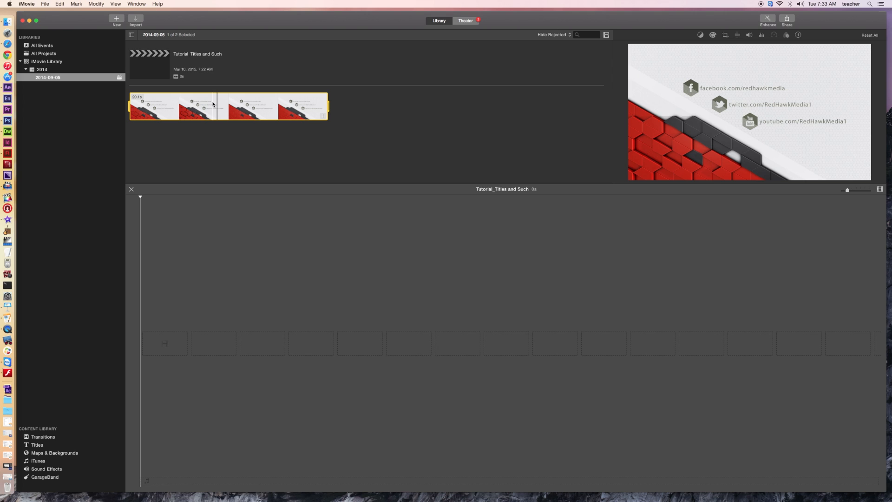
left_click_drag(213, 104, 183, 349)
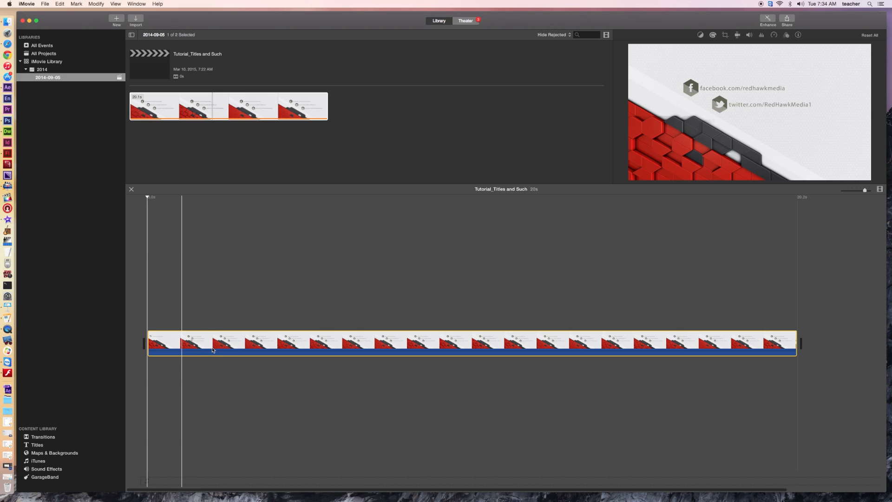
Step: Try overlaying a second copy of the clip above the first as a cutaway, reposition it, and delete it
left_click_drag(243, 119, 206, 272)
left_click_drag(227, 309, 207, 312)
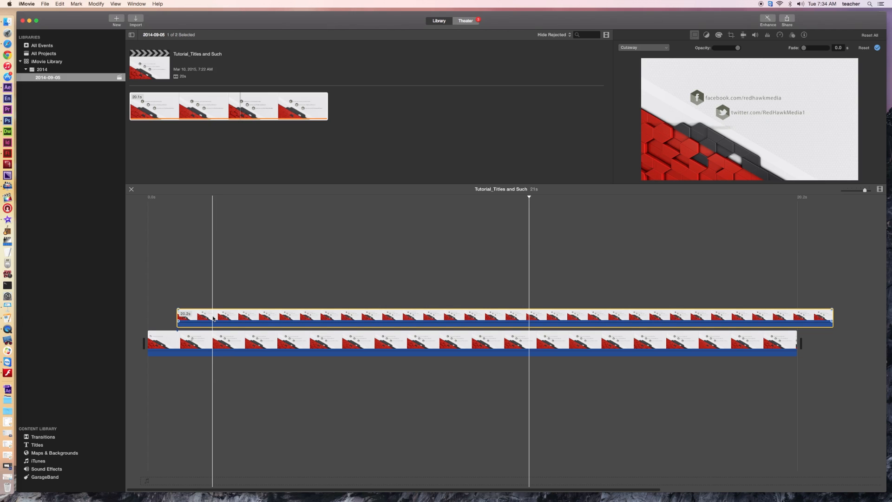
key("Delete")
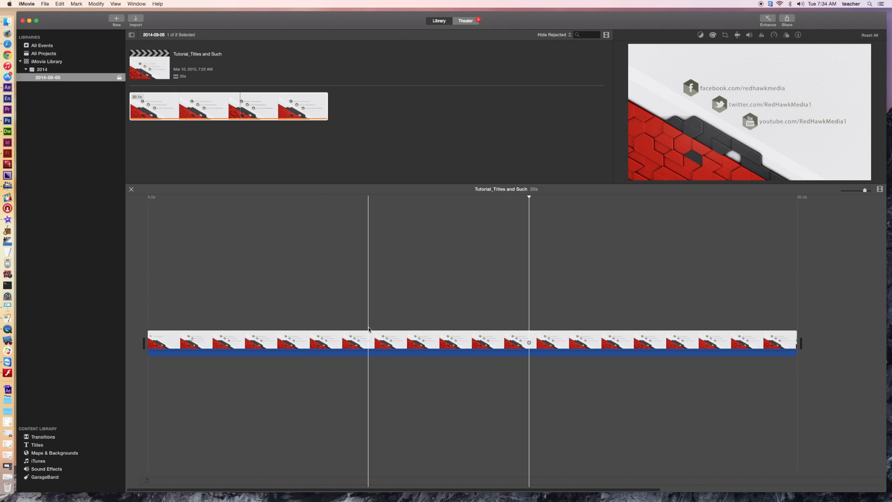
Step: Split the timeline clip into three parts at about 6.3 s and 10.7 s
left_click(259, 342)
left_click_drag(260, 342, 135, 342)
left_click(344, 272)
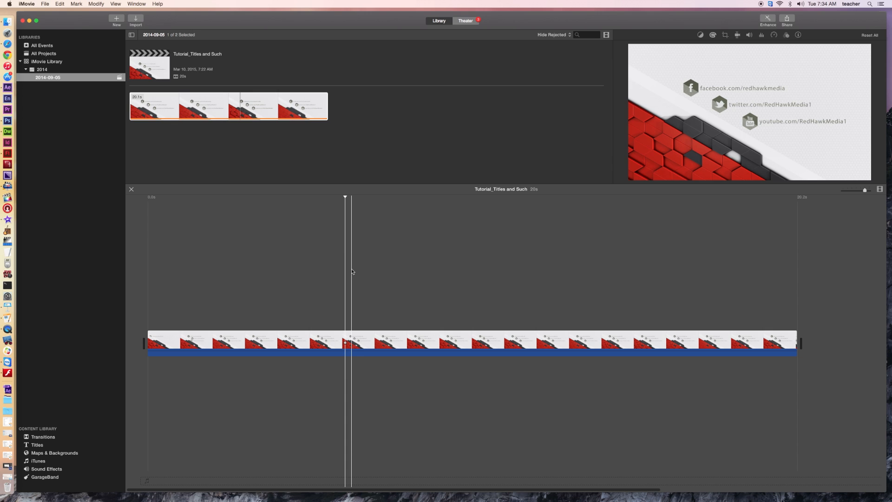
key("super+b")
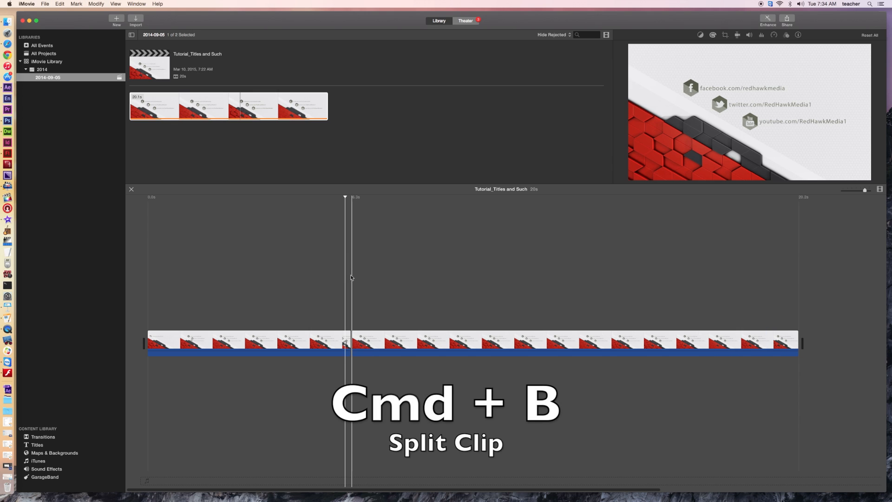
left_click(494, 289)
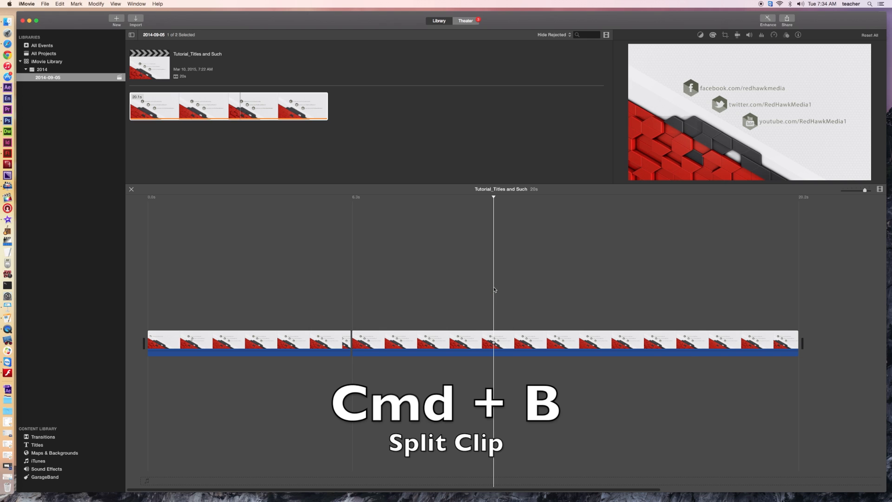
key("super+b")
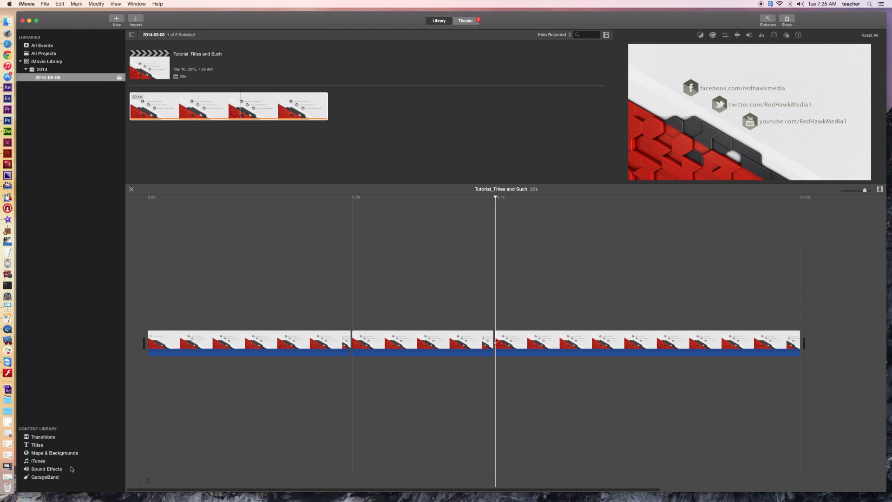
Step: Add a Cross Blur transition between the first and second clips
left_click(43, 439)
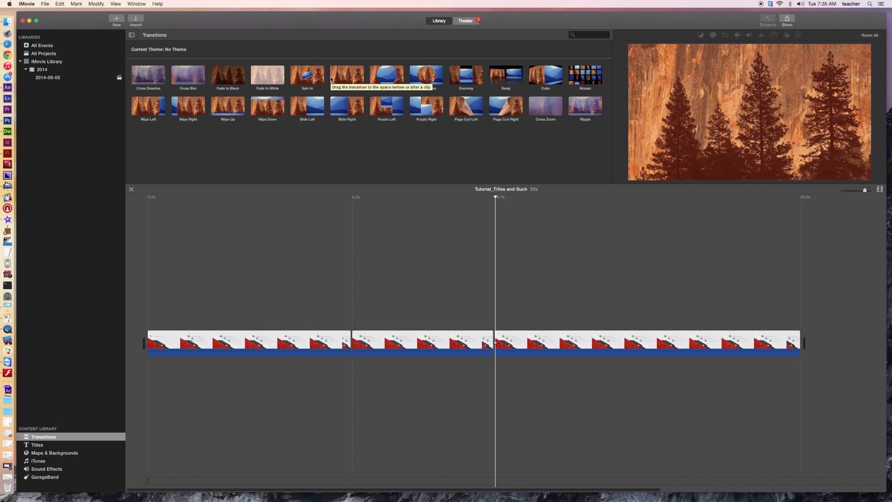
left_click(192, 83)
left_click_drag(185, 76, 340, 343)
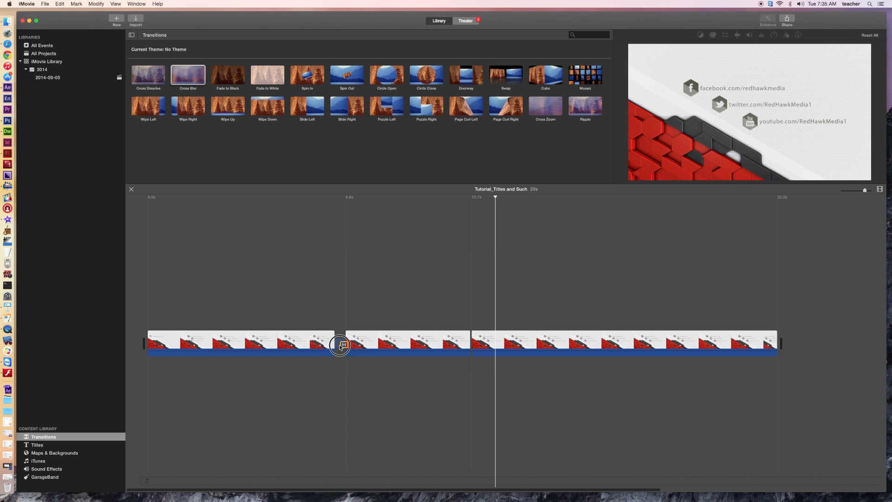
left_click(341, 345)
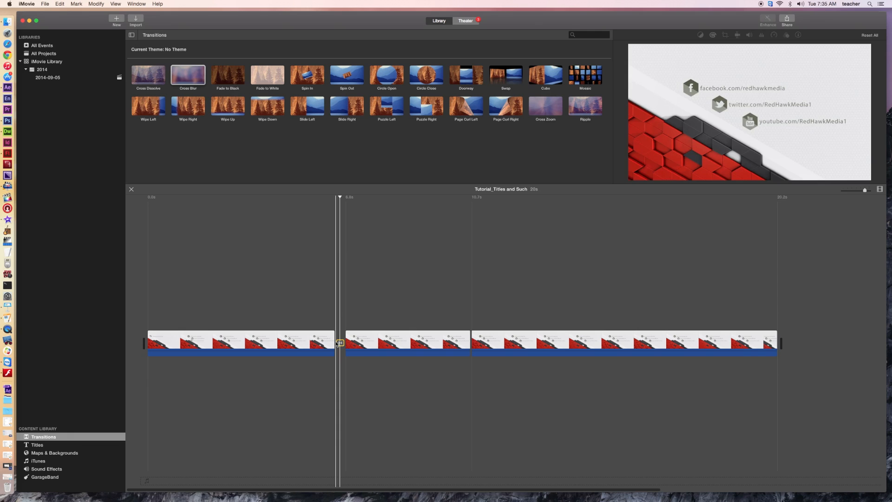
left_click(279, 234)
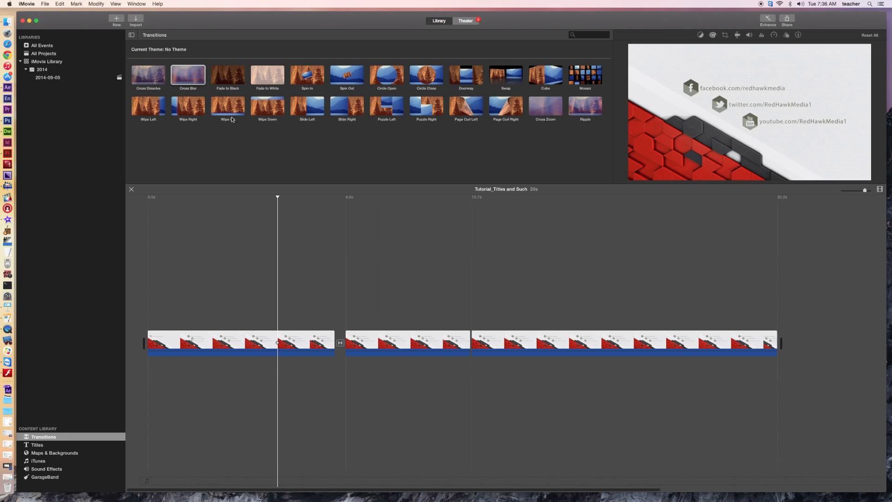
Step: Try a Cross Dissolve transition between the second and third clips and play it back
left_click(144, 77)
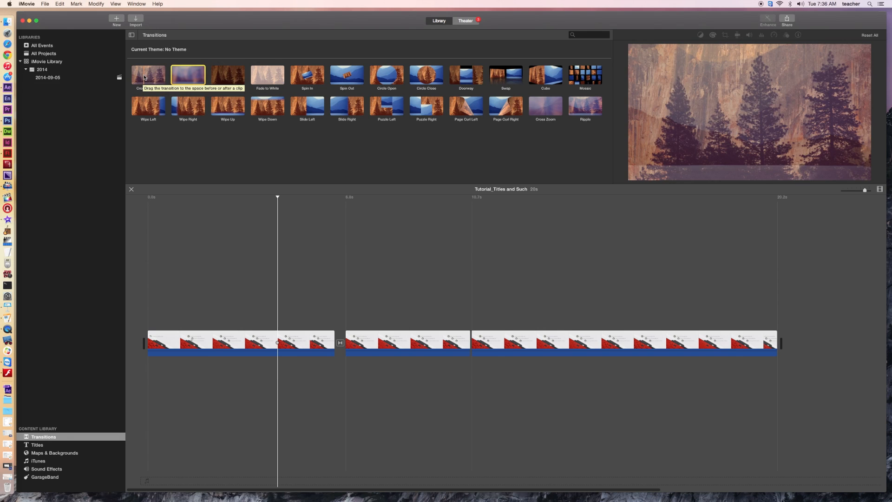
mouse_move(145, 77)
left_mouse_down()
mouse_move(321, 182)
mouse_move(470, 335)
mouse_move(460, 342)
left_mouse_up()
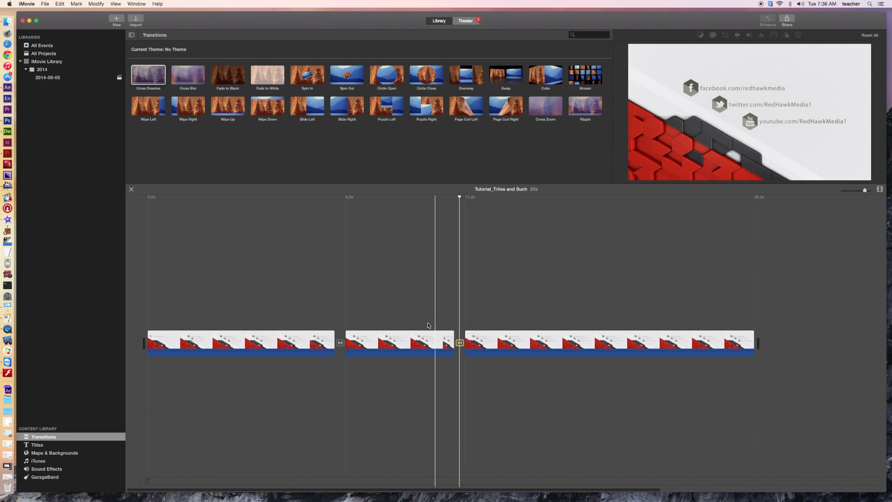
left_click(265, 293)
key("space")
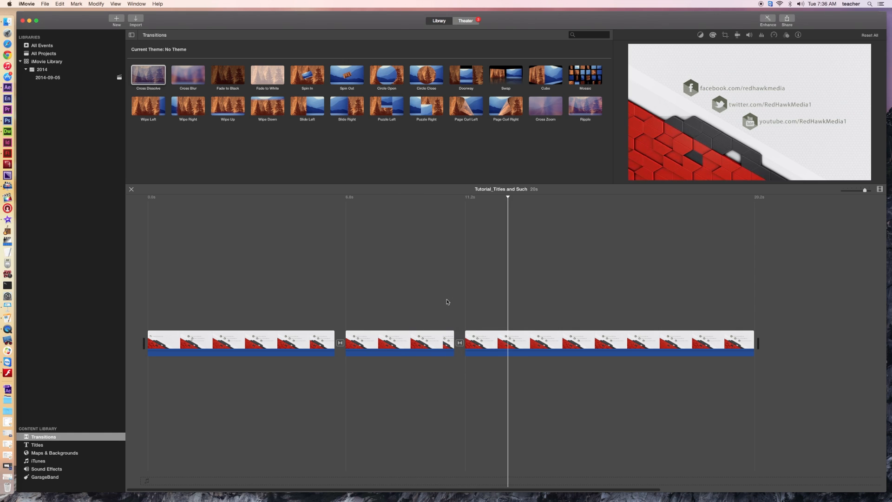
left_click(477, 297)
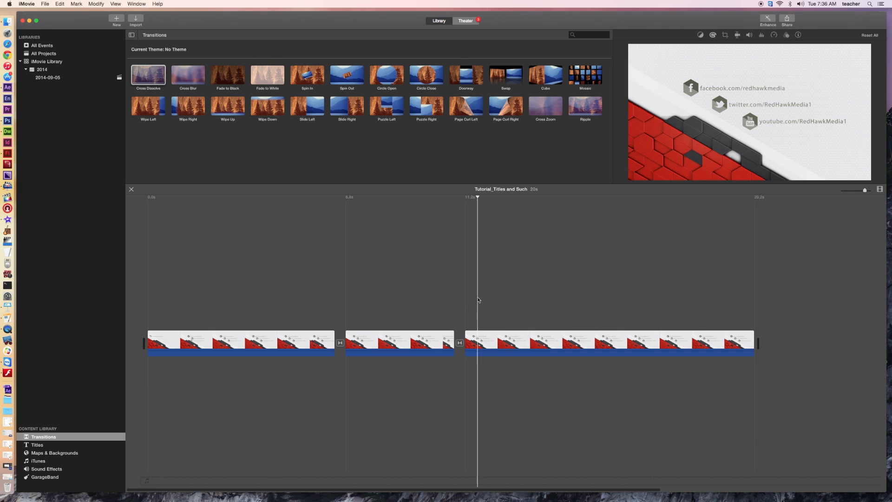
left_click(435, 300)
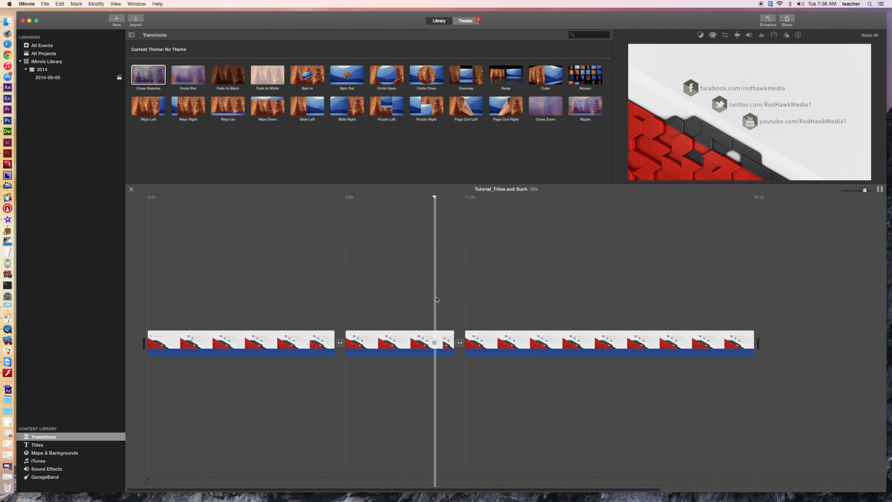
Step: Replace the Cross Dissolve between the second and third clips with a Wipe Up transition and play it back
left_click(459, 343)
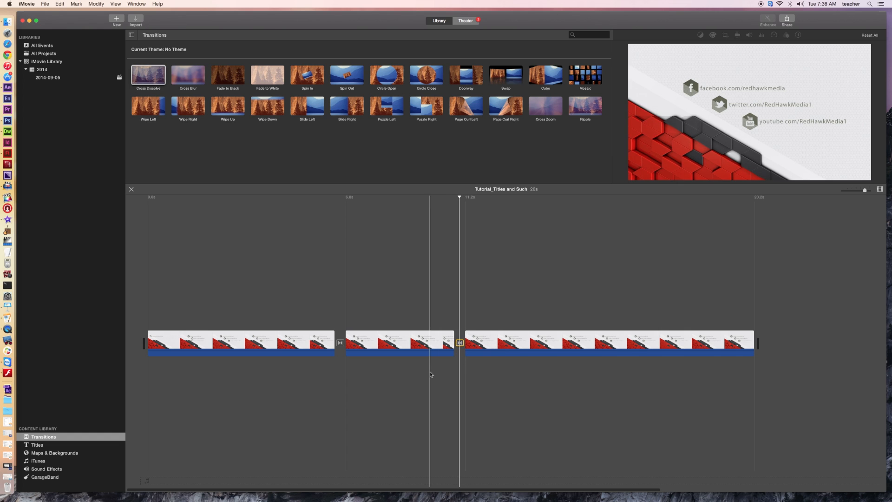
key("Delete")
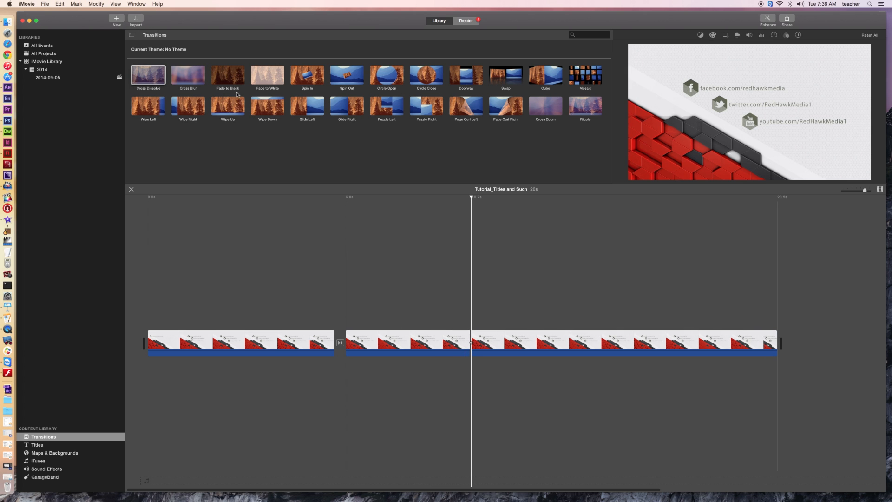
left_click(148, 75)
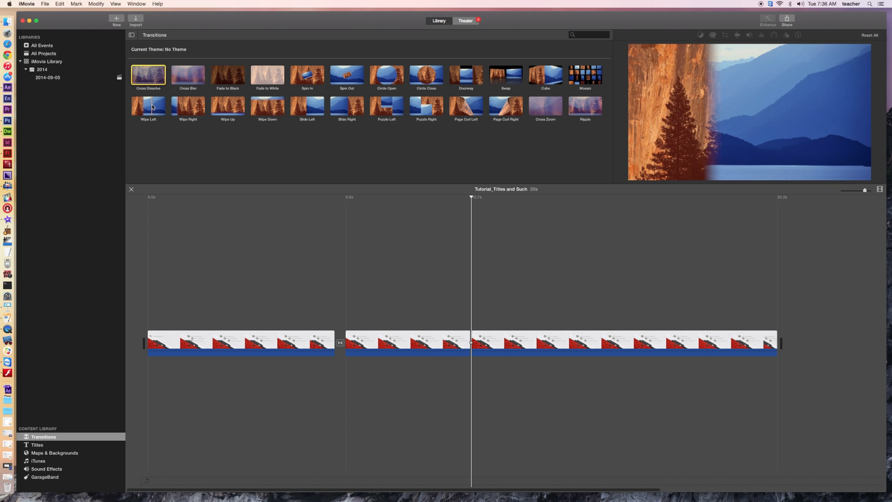
left_click(226, 105)
left_click_drag(236, 105, 459, 342)
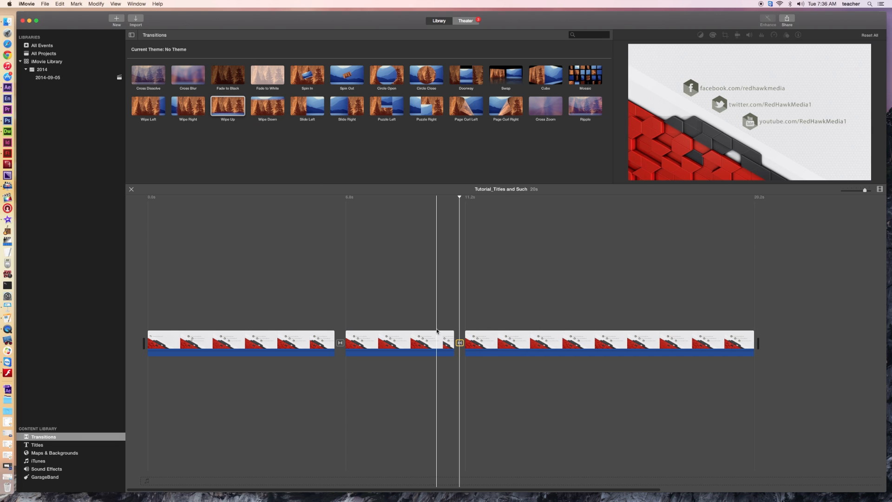
key("space")
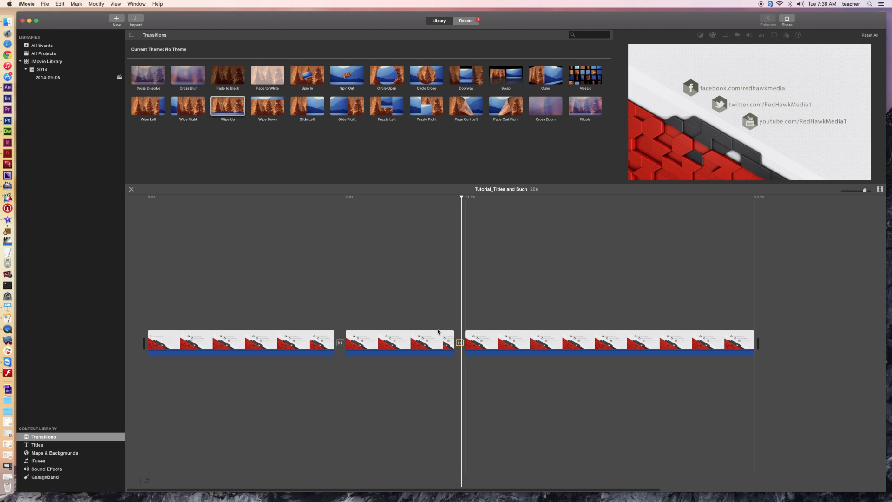
Step: Replace the Wipe Up transition between the second and third clips with Cross Zoom
left_click(461, 343)
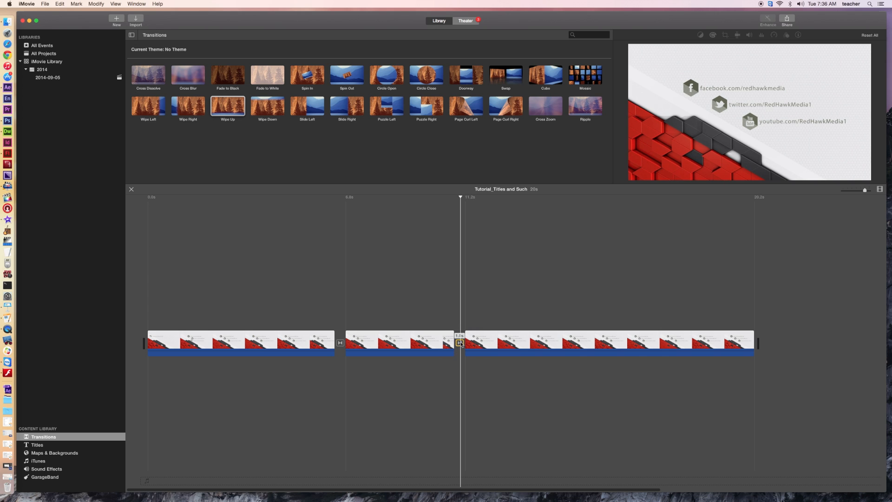
key("Delete")
left_click_drag(549, 108, 458, 344)
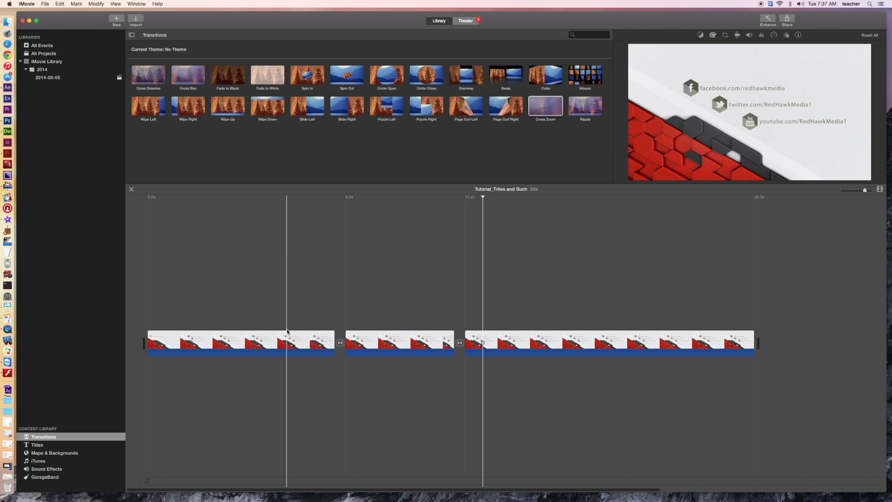
Step: Place a Lens Flare title over the start of the first clip with the text "RED HAWK MEDIA"
left_click(36, 447)
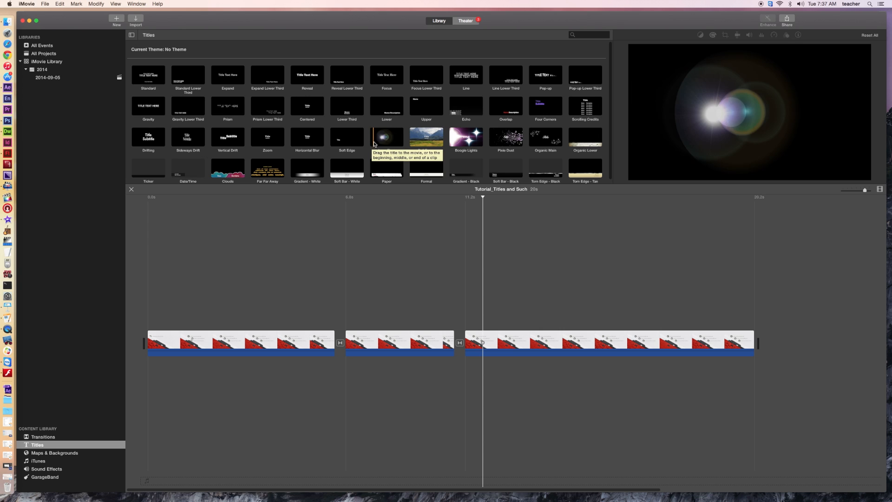
left_click(384, 139)
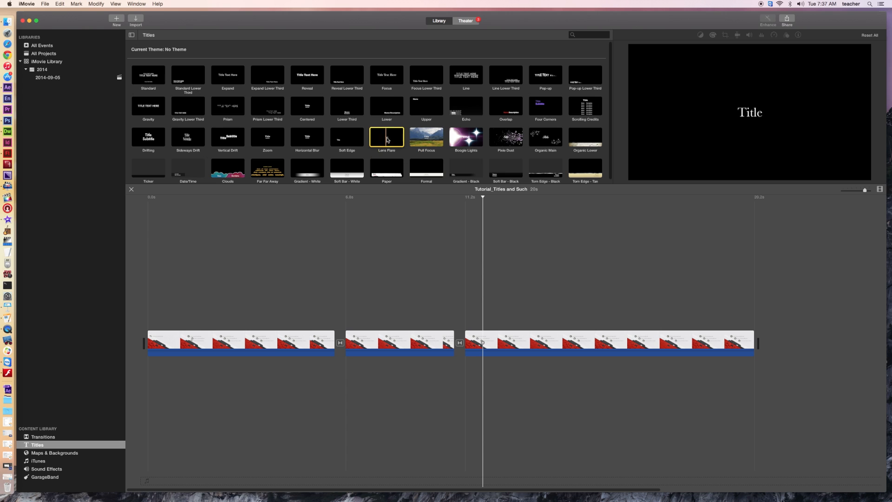
left_click_drag(363, 152, 151, 315)
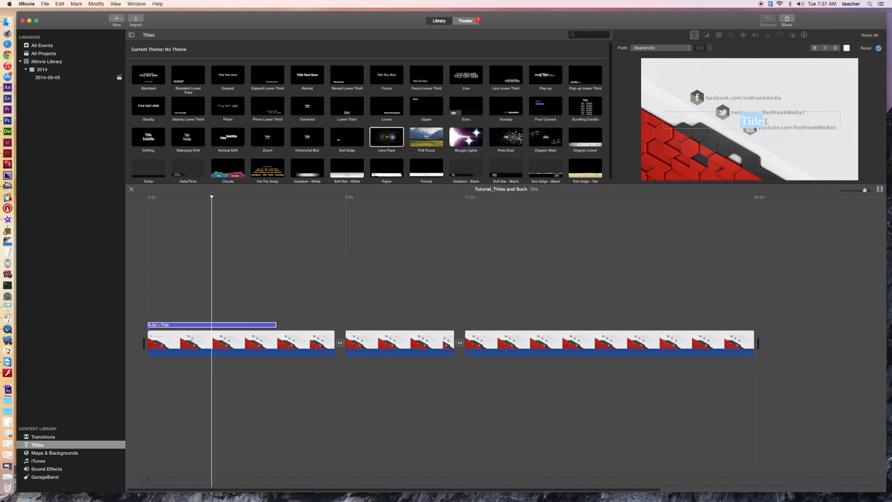
key("BackSpace")
type("RED HAWK MEDIA")
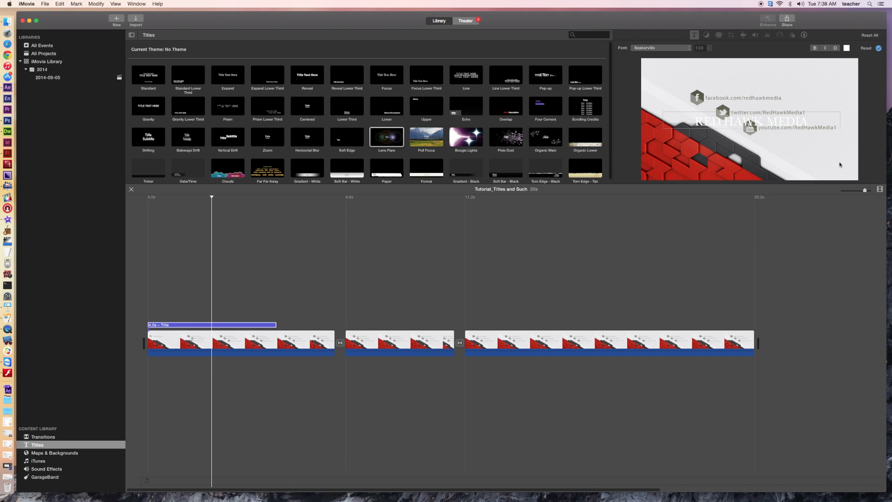
Step: Colour the whole title text red and make it bold and italic
left_click_drag(810, 120, 696, 125)
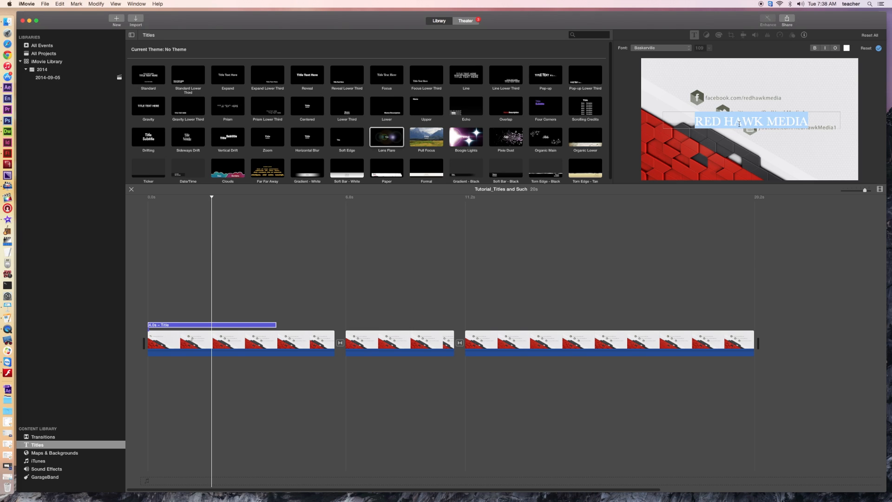
left_click(847, 48)
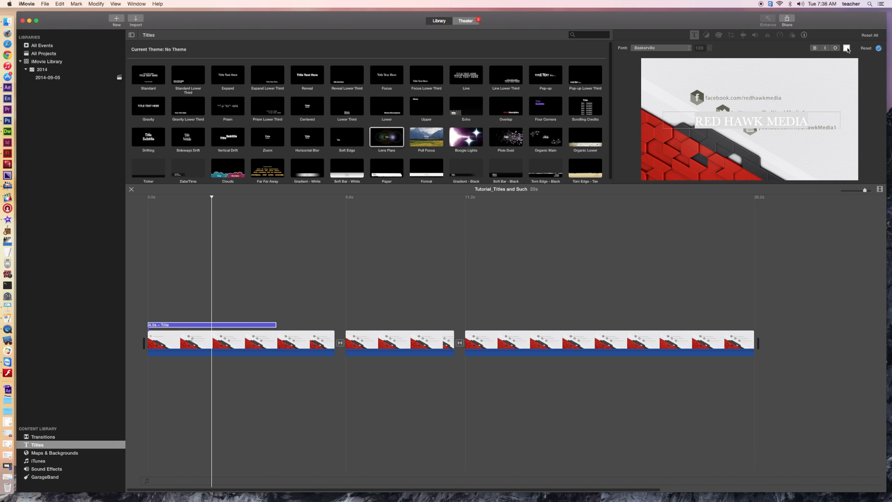
left_click(272, 278)
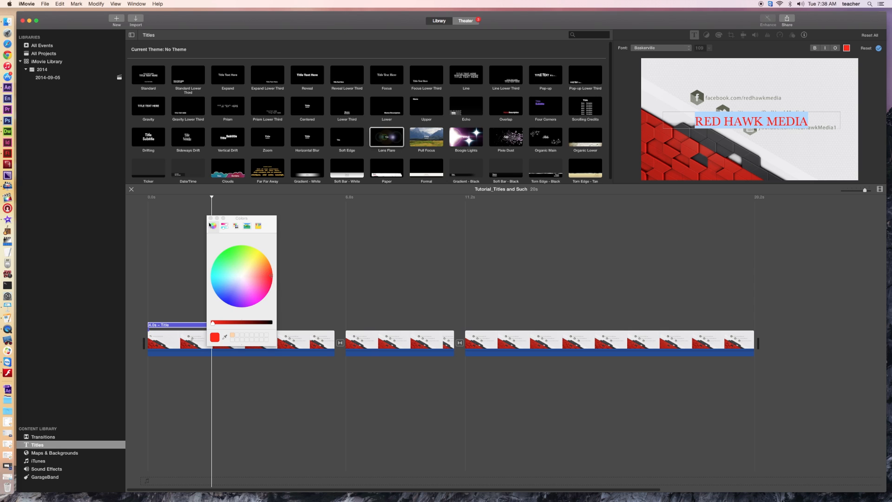
left_click(210, 218)
left_click(815, 48)
left_click(825, 48)
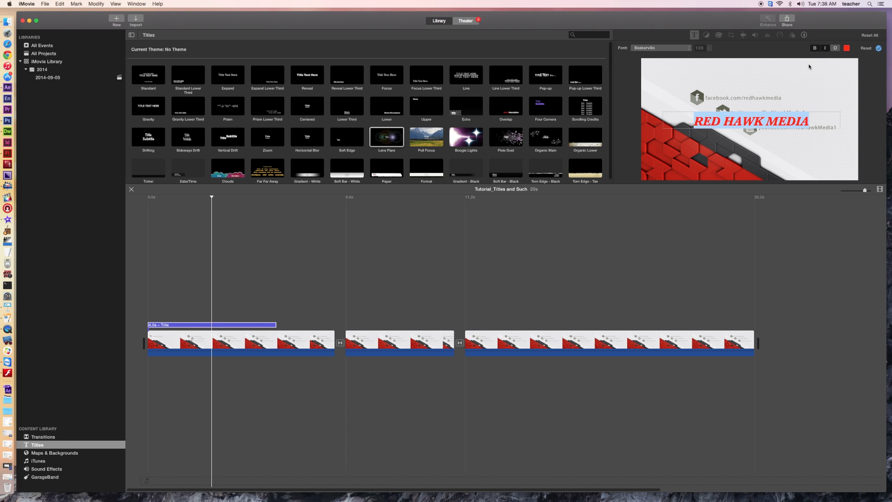
Step: Try Georgia for the "RED HAWK MEDIA" title, set its font to Seravek Bold, and preview the title on the timeline
left_click(689, 49)
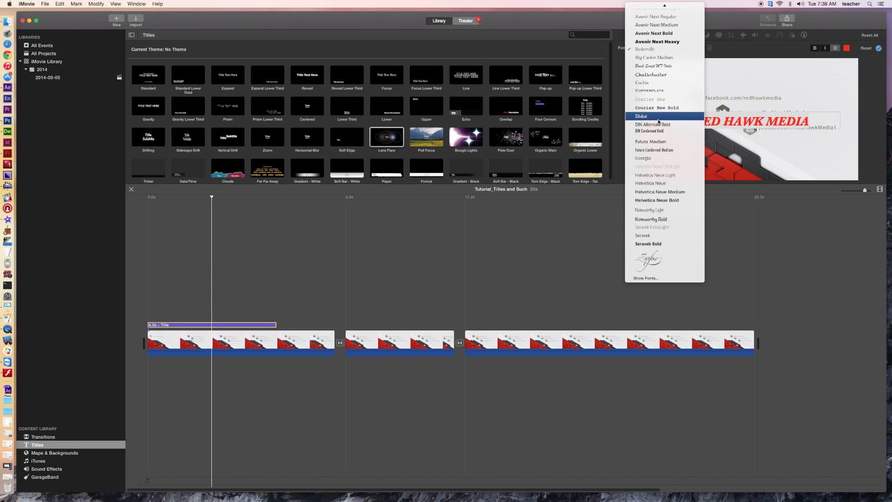
left_click(652, 159)
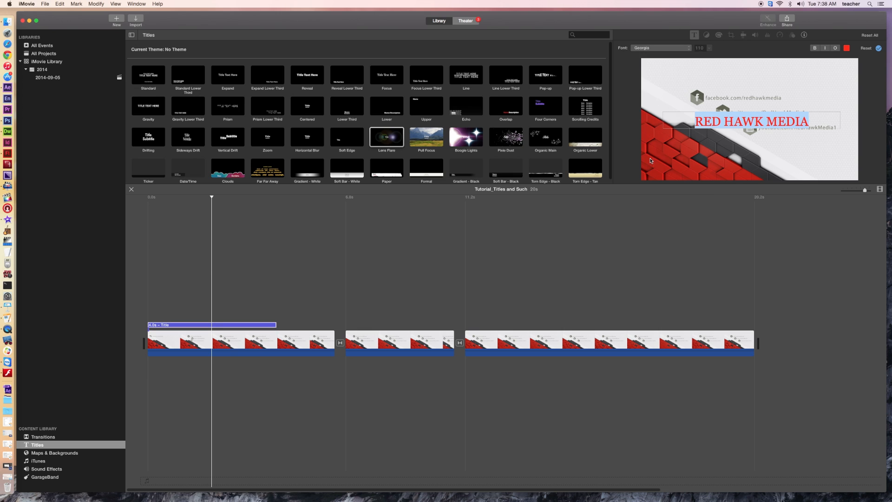
left_click(688, 49)
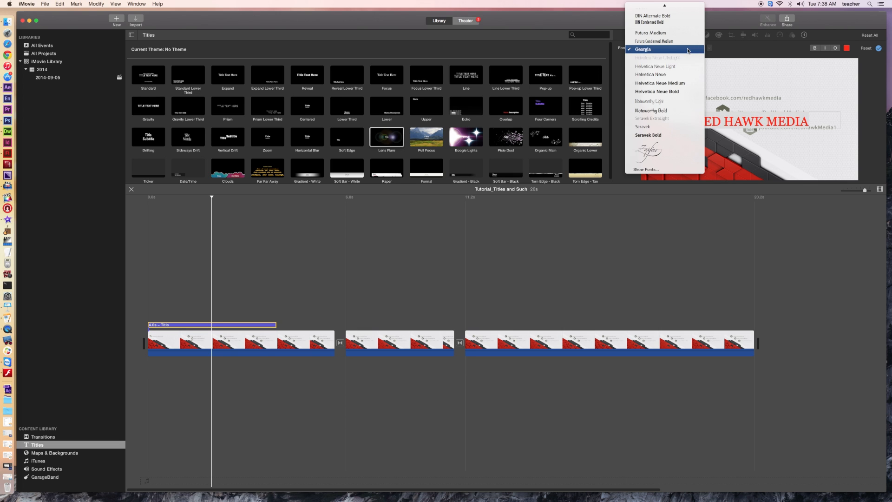
left_click(649, 134)
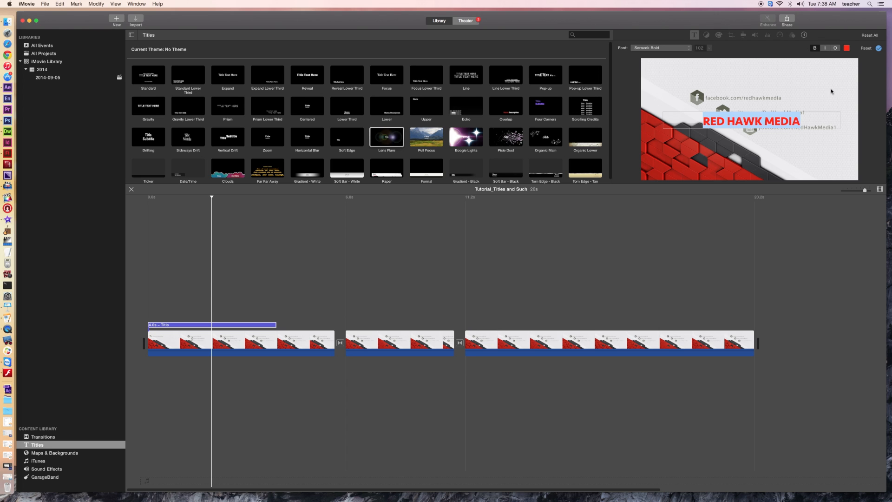
left_click(827, 144)
left_click(245, 325)
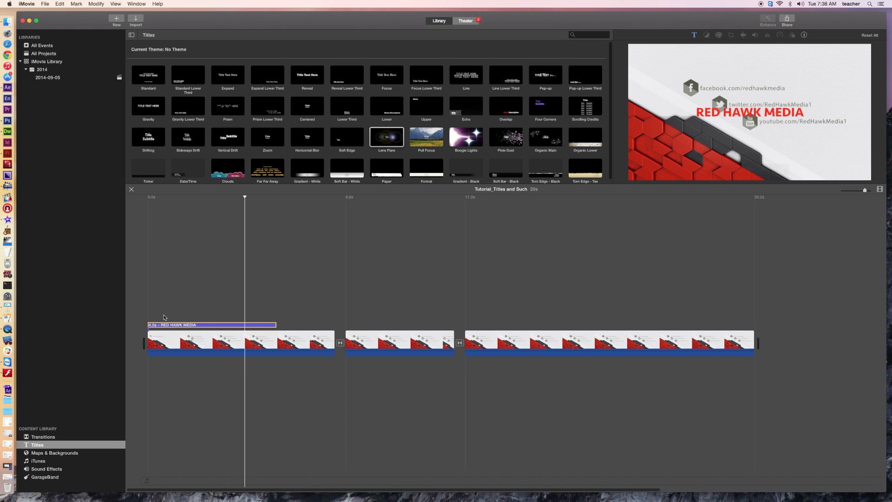
left_click(221, 343)
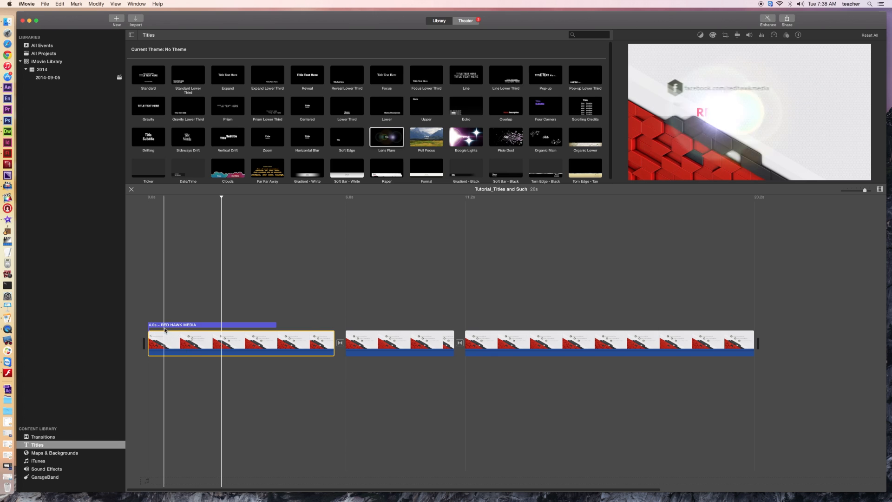
left_click(229, 325)
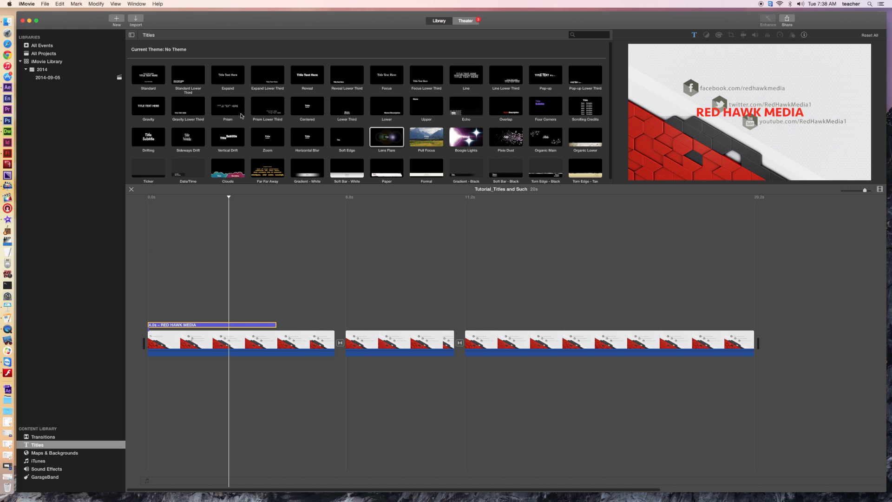
Step: Replace the "RED HAWK MEDIA" Lens Flare title with a Soft Bar - White title at the start of the first clip
scroll(216, 140, "down", 1)
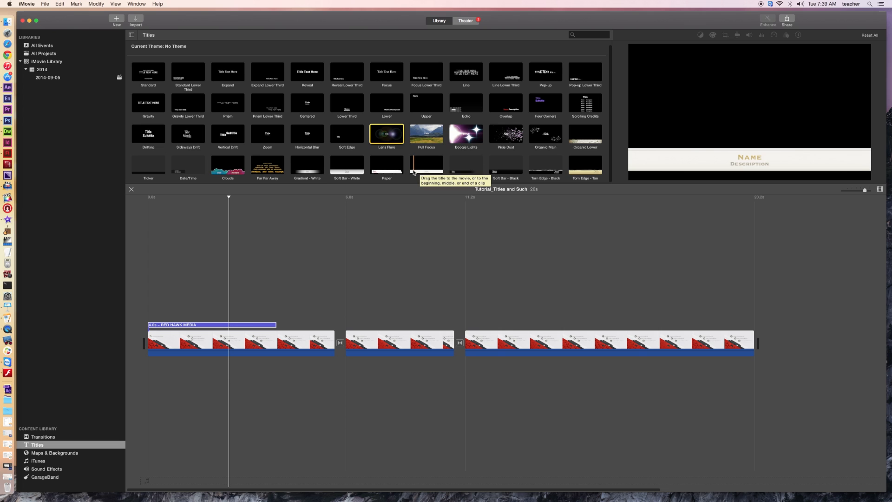
left_click(349, 172)
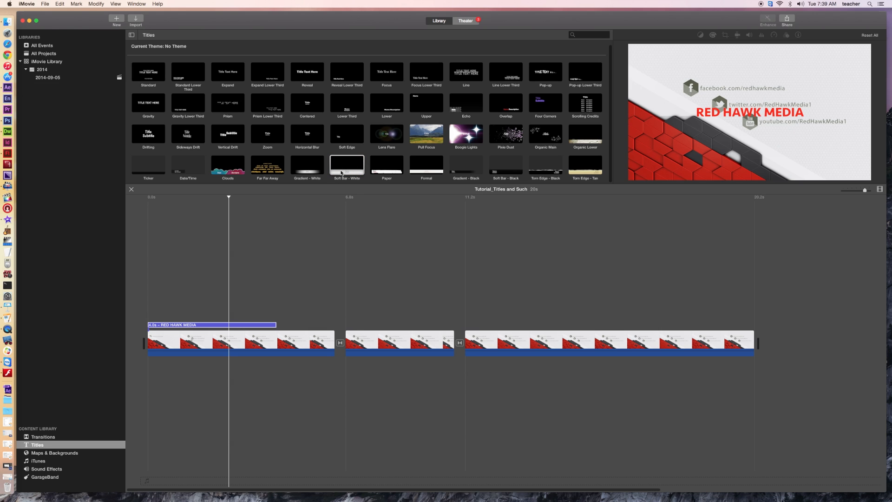
left_click_drag(345, 168, 199, 306)
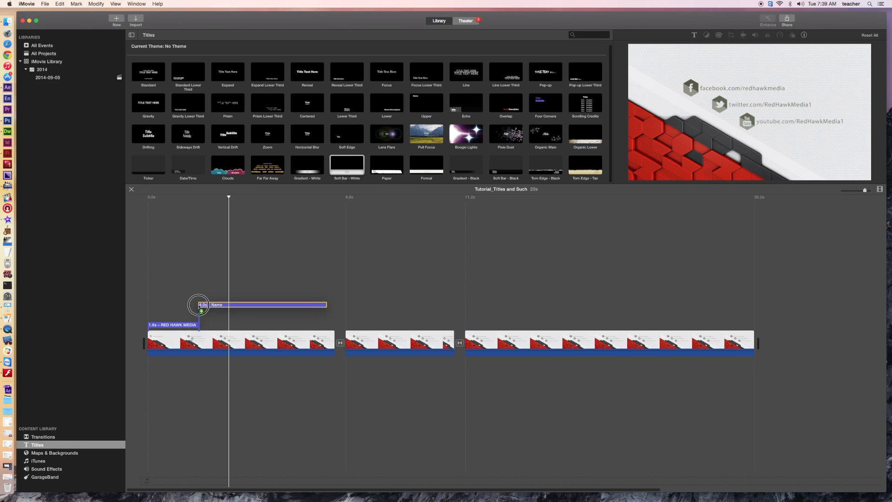
left_click_drag(199, 306, 216, 324)
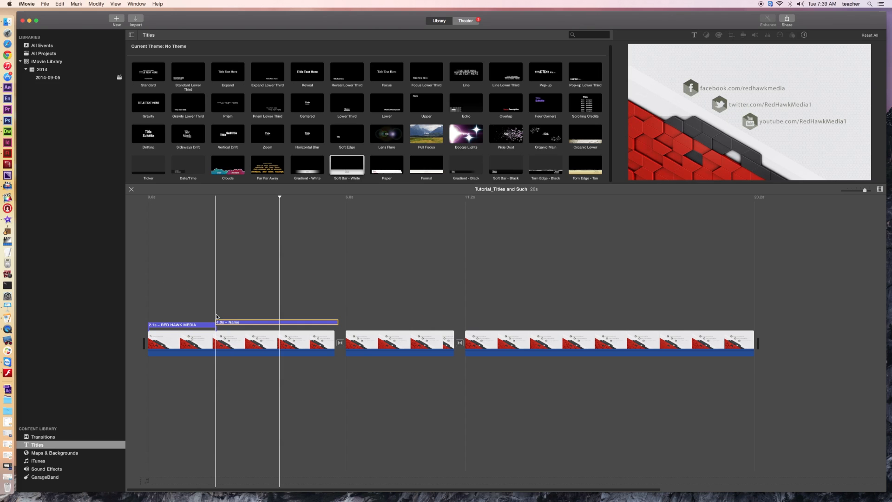
left_click(183, 326)
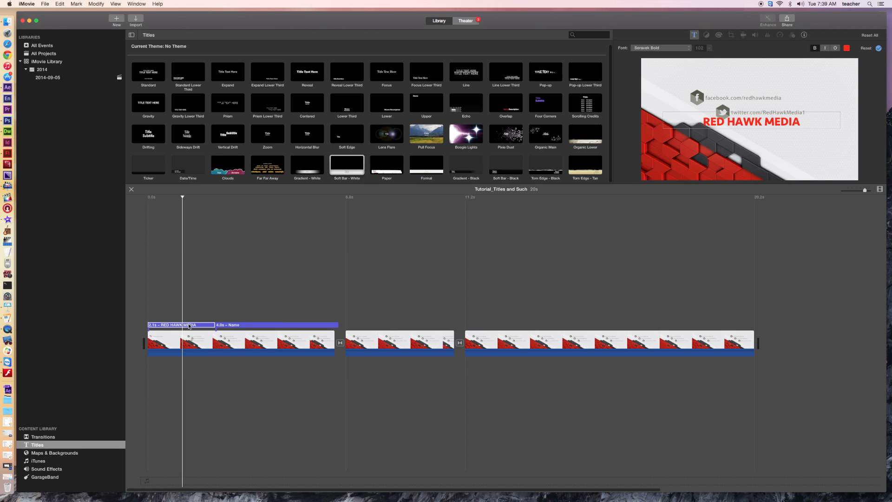
key("Delete")
left_click_drag(251, 325, 183, 326)
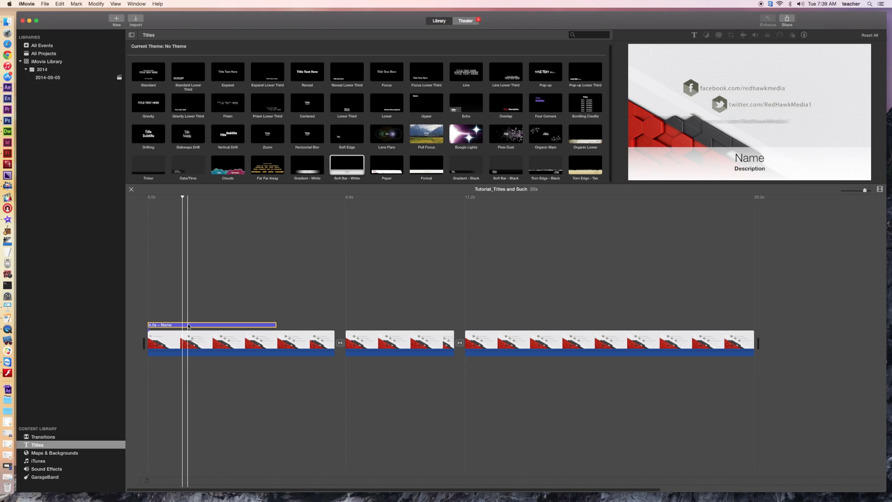
Step: Enter "Red Hawk Media" as the name line of the Soft Bar - White title
mouse_move(788, 134)
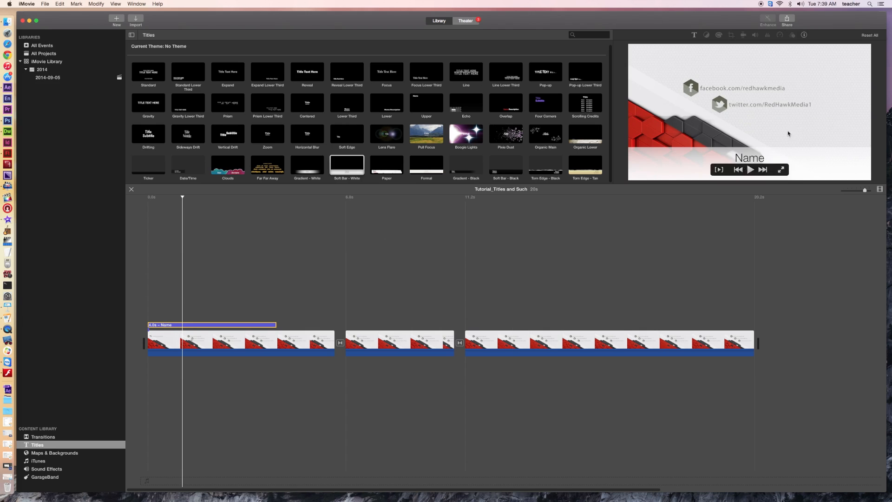
double_click(756, 158)
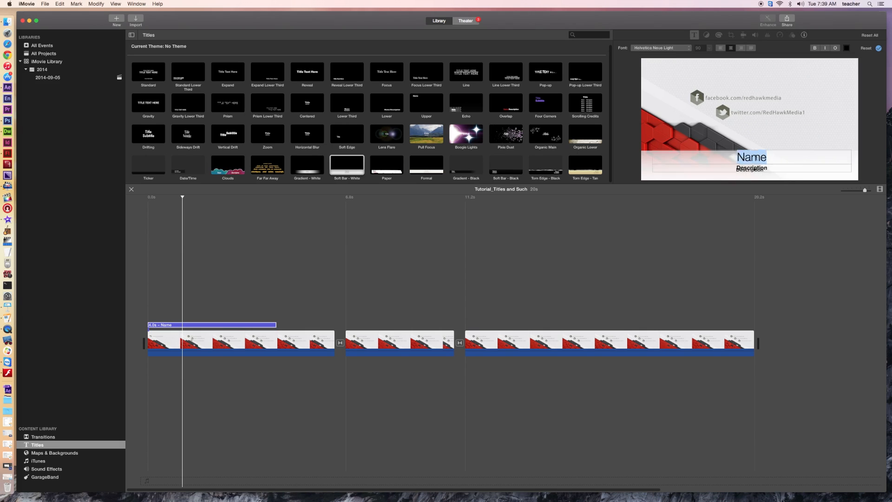
type("Red Hawk Media")
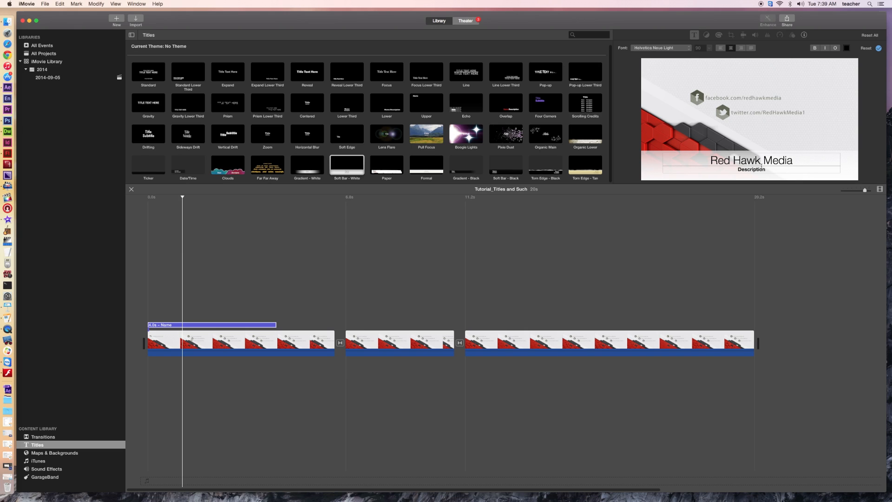
Step: Enter "Content Library" as the description line of the Soft Bar - White title
left_click(737, 171)
type("Titles & Such")
key("BackSpace")
key("BackSpace")
key("BackSpace")
key("BackSpace")
key("BackSpace")
key("BackSpace")
key("BackSpace")
key("BackSpace")
key("BackSpace")
type("Copyri")
key("BackSpace")
key("BackSpace")
key("BackSpace")
key("BackSpace")
key("BackSpace")
type("ontent Library")
Step: Colour the "Red Hawk Media" line of the title red and make it bold and italic
left_click_drag(801, 161, 708, 161)
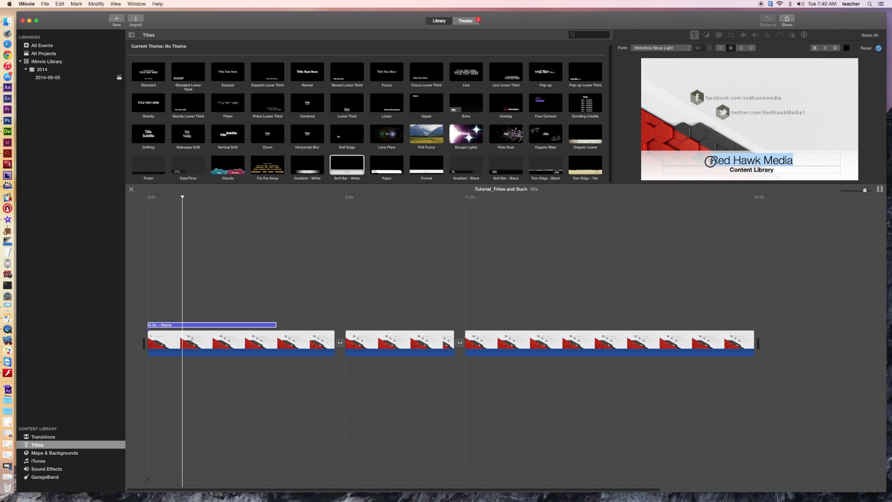
left_click(847, 49)
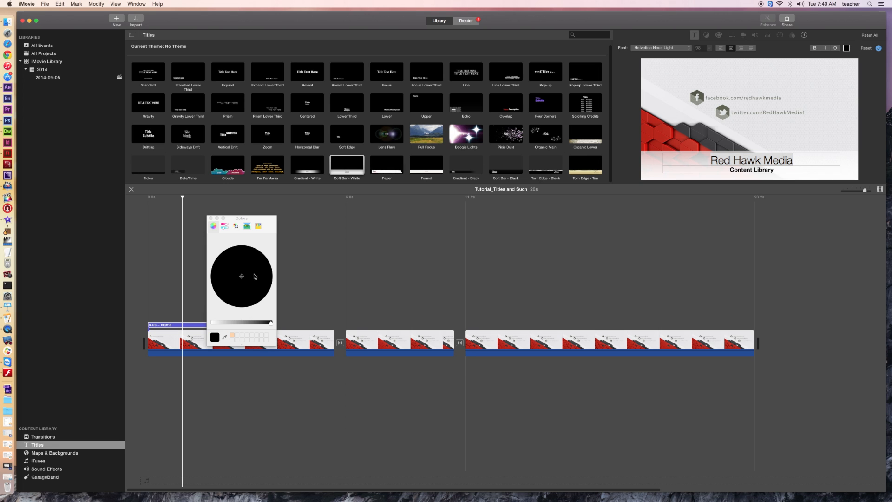
left_click_drag(256, 324, 205, 325)
left_click_drag(243, 278, 273, 279)
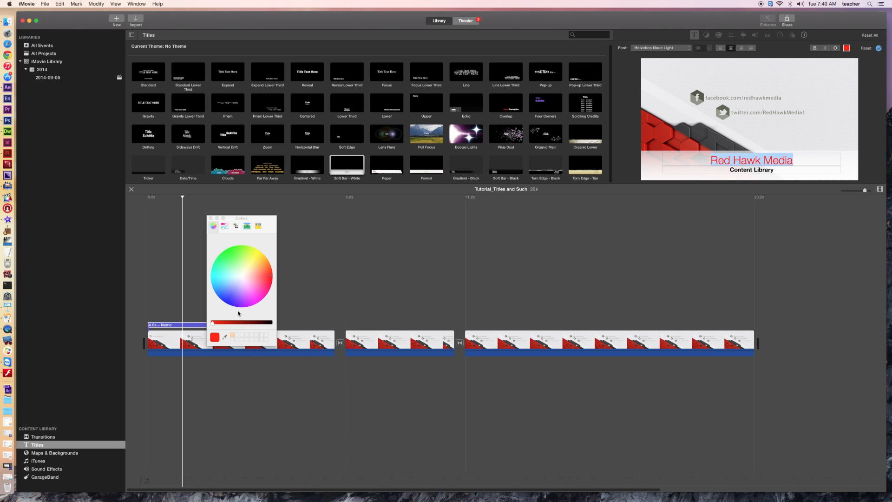
left_click(211, 218)
left_click(815, 49)
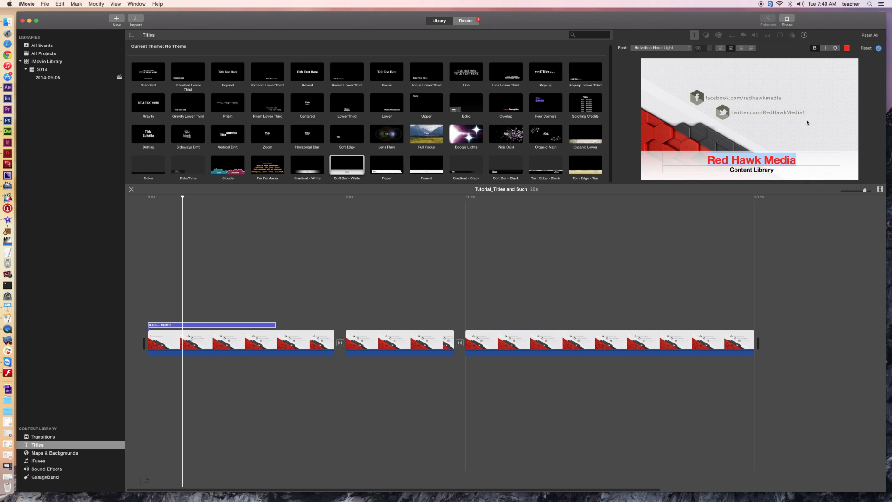
left_click(826, 48)
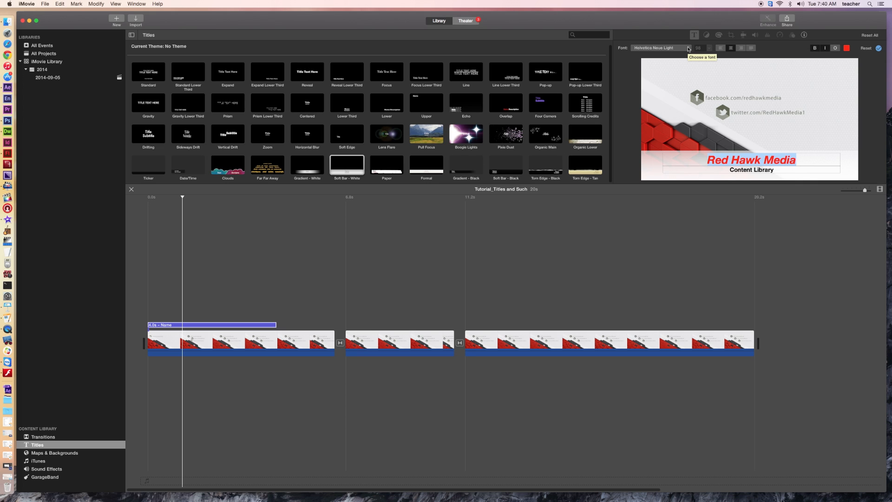
Step: Extend the Soft Bar - White title to the end of the third clip and play it back
left_click(284, 288)
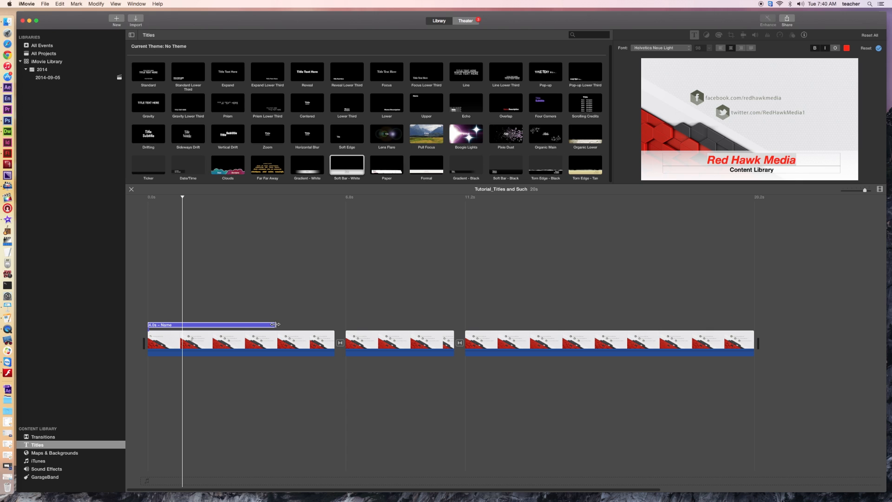
left_click_drag(277, 324, 754, 298)
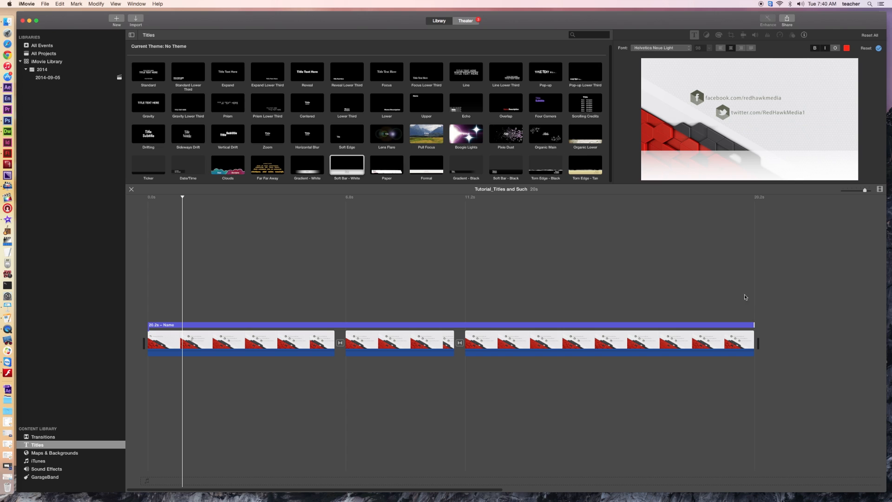
left_click(277, 295)
left_click(325, 294)
key("space")
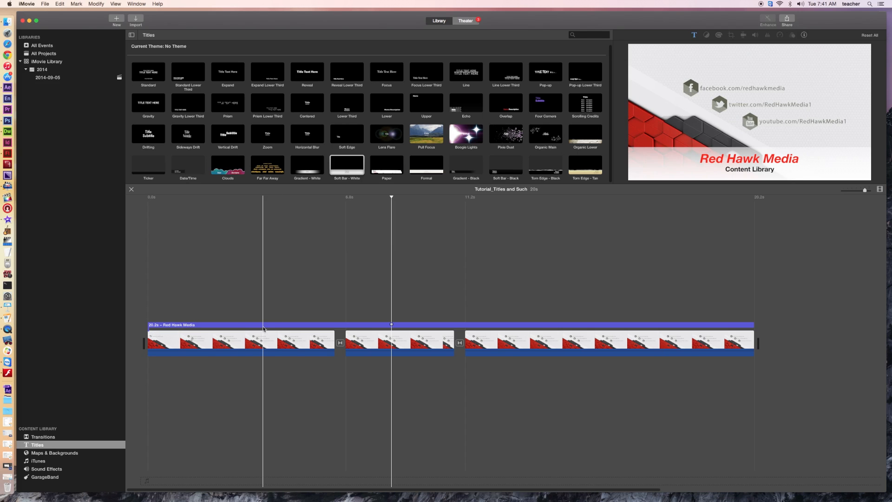
Step: Preview the Blobs, Black and White backgrounds and insert the Black background before the first clip
left_click(59, 454)
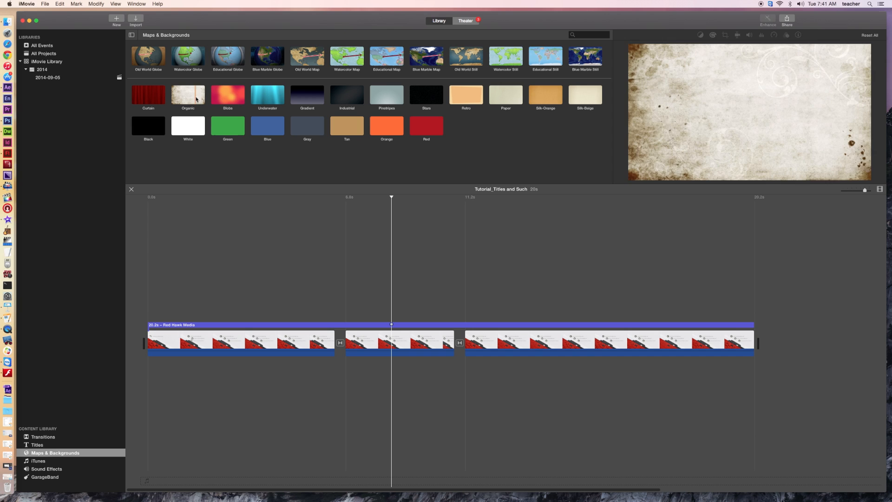
left_click(222, 100)
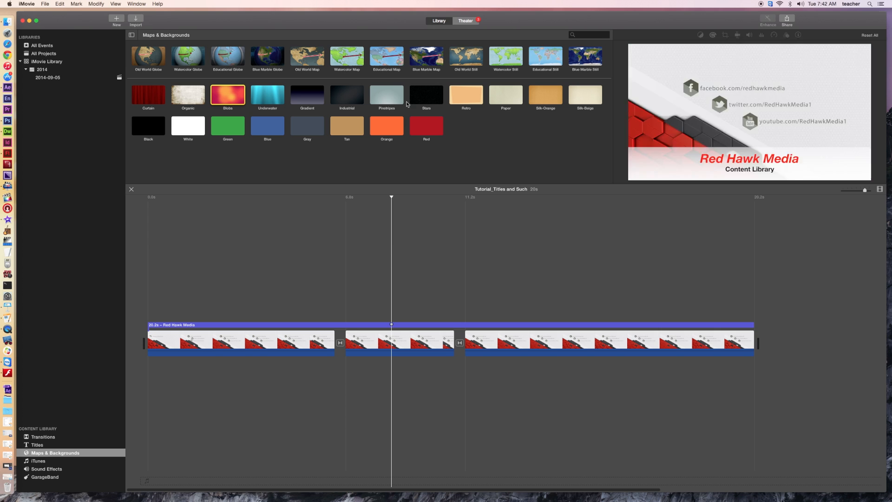
left_click(144, 129)
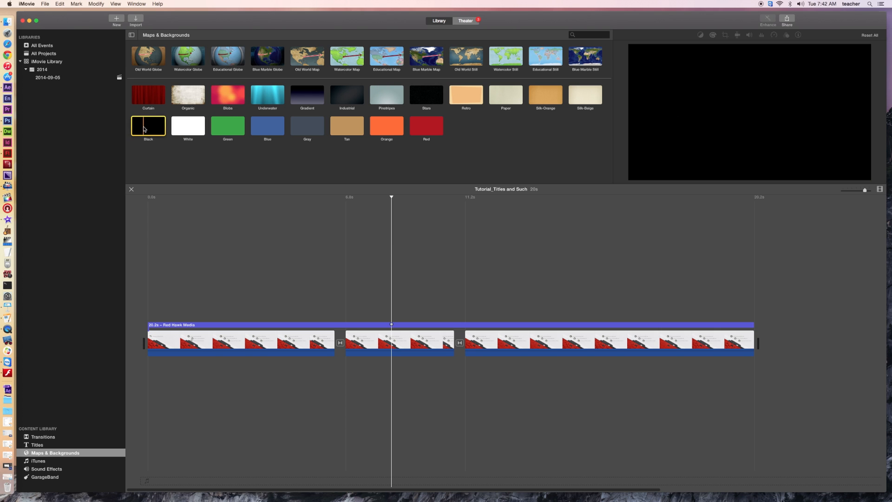
left_click(187, 128)
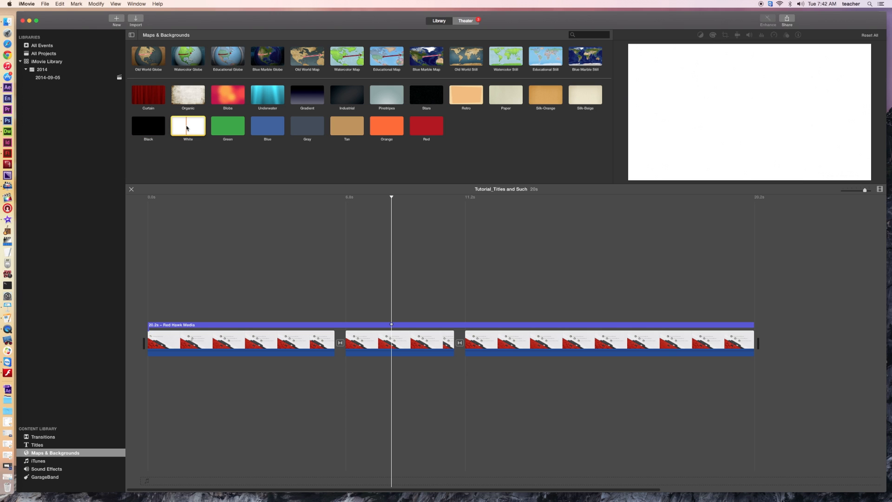
left_click(144, 128)
left_click(186, 128)
left_click(141, 126)
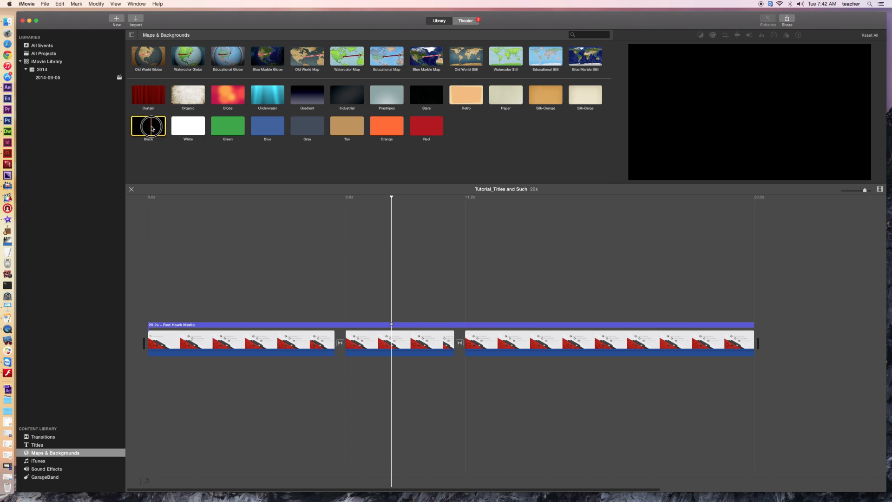
left_click_drag(151, 128, 155, 339)
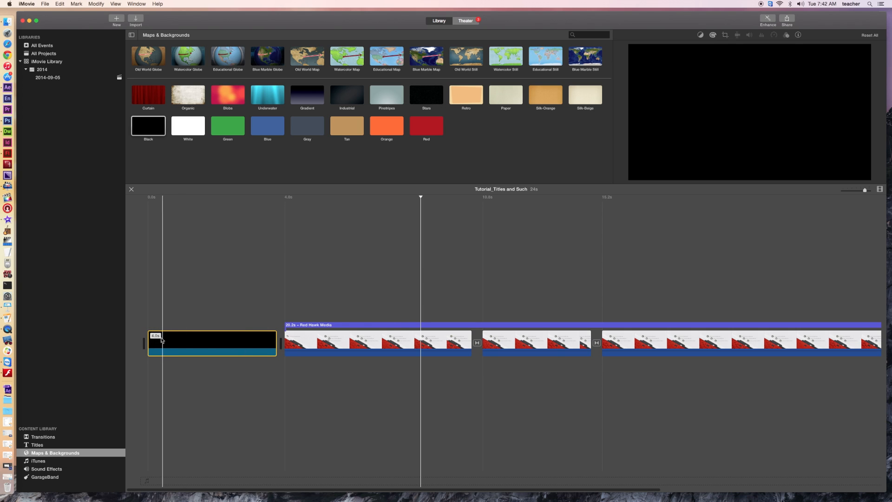
Step: Play the project from the black background into the first video clip
left_click(171, 261)
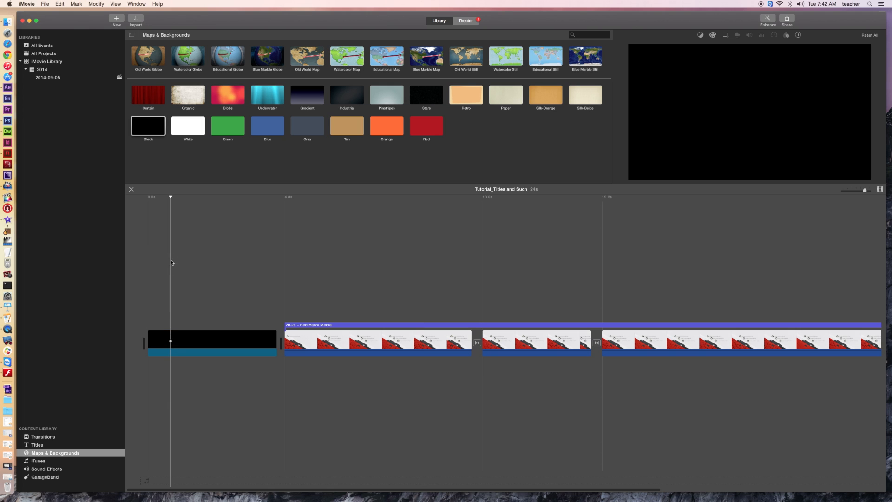
key("space")
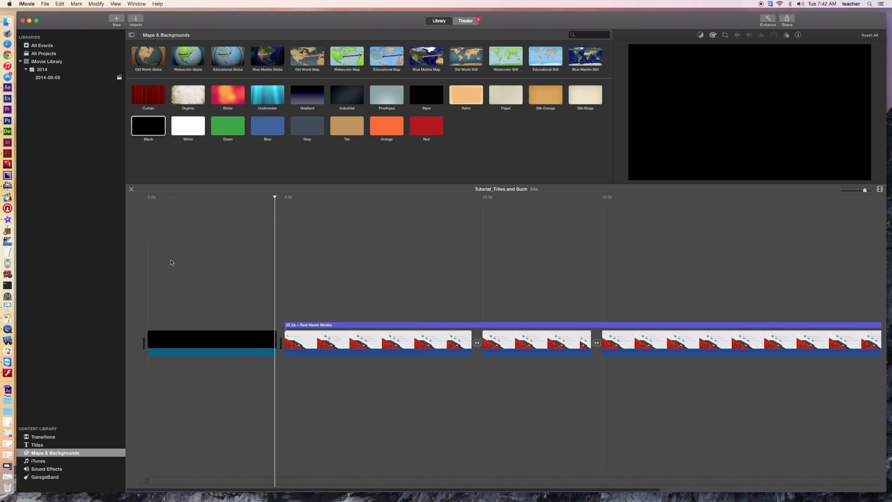
key("space")
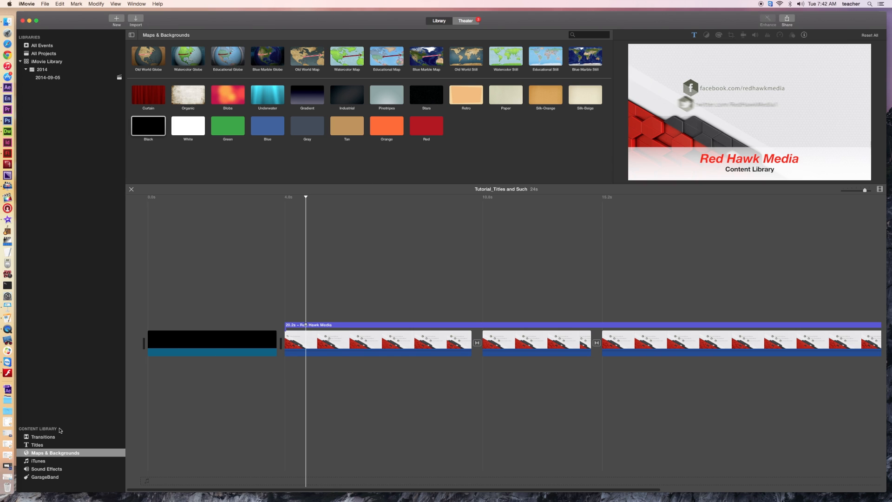
Step: Add a Lens Flare title over the black background and set its text to "Red Hawk Media"
left_click(38, 446)
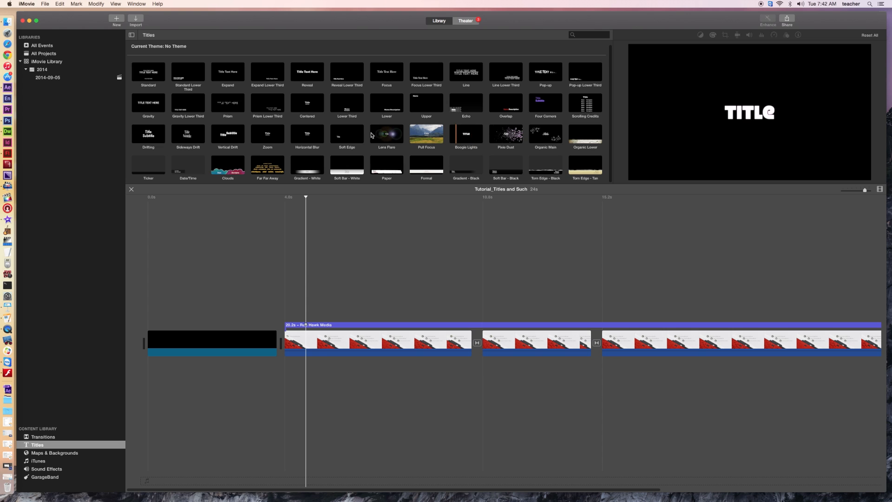
left_click_drag(390, 136, 139, 314)
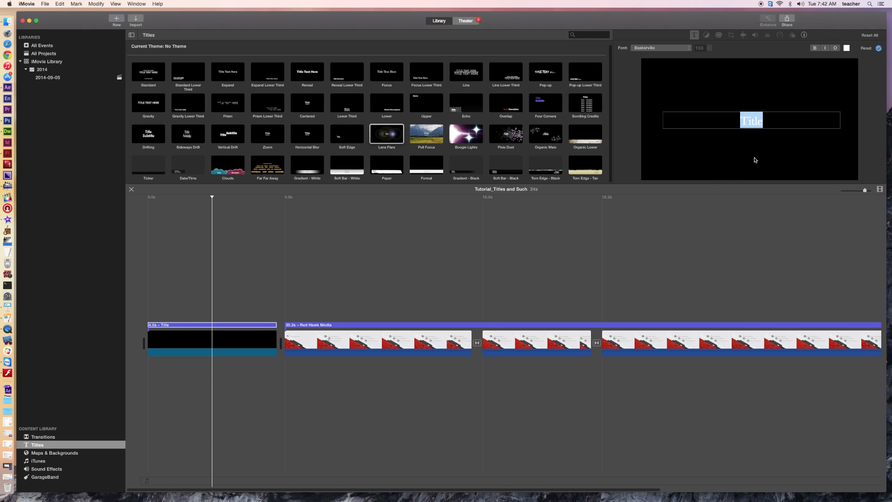
type("Red")
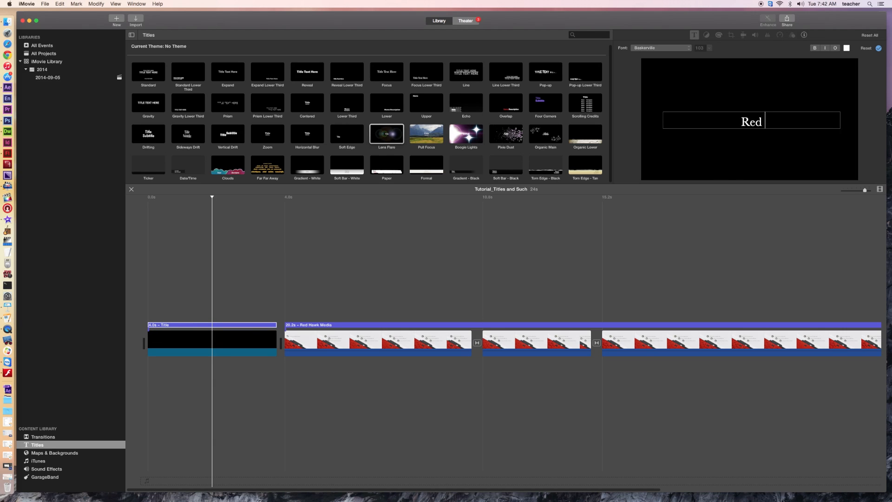
type(" Hawk Media")
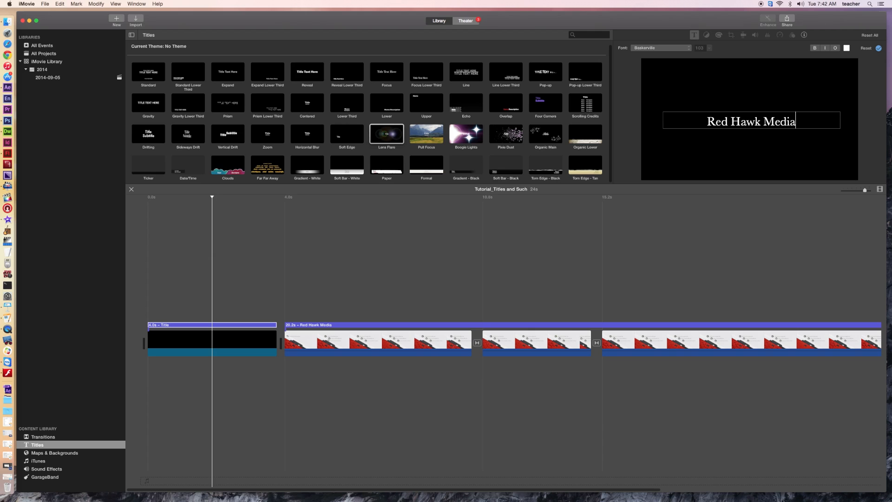
Step: Colour the opening title's "Red Hawk Media" text red and make it bold and italic
left_click_drag(804, 121, 693, 123)
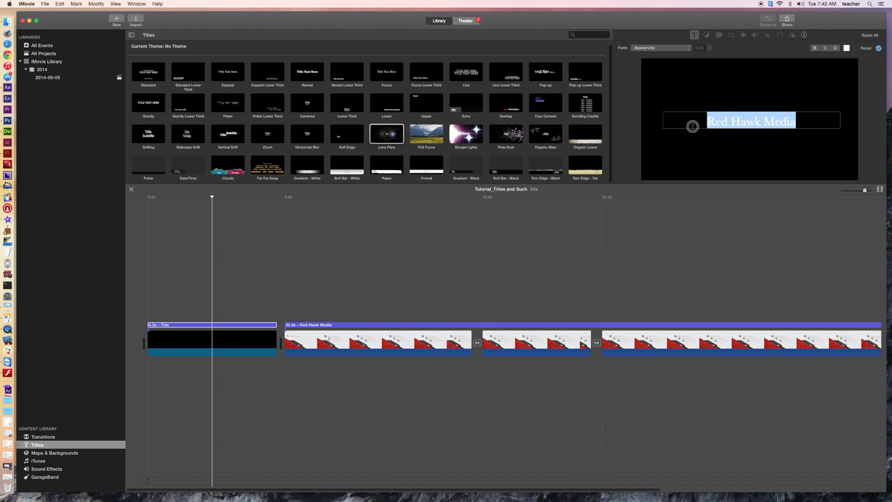
left_click(846, 48)
left_click(271, 278)
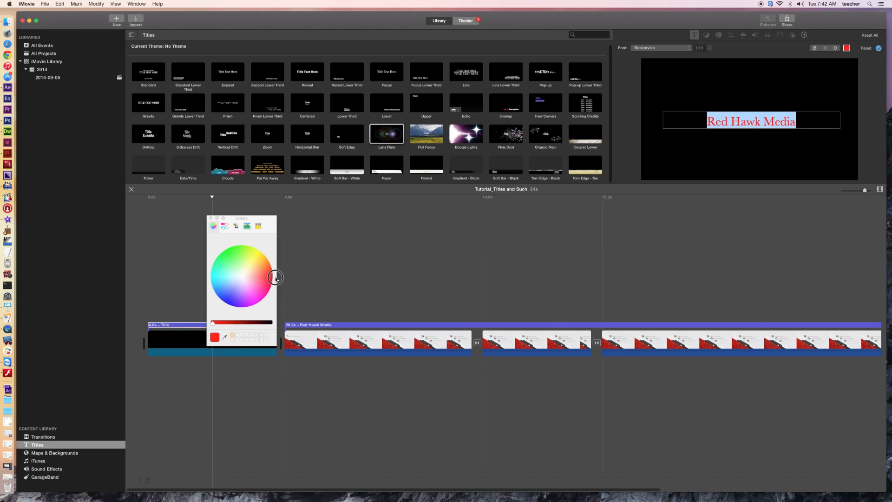
left_click(211, 219)
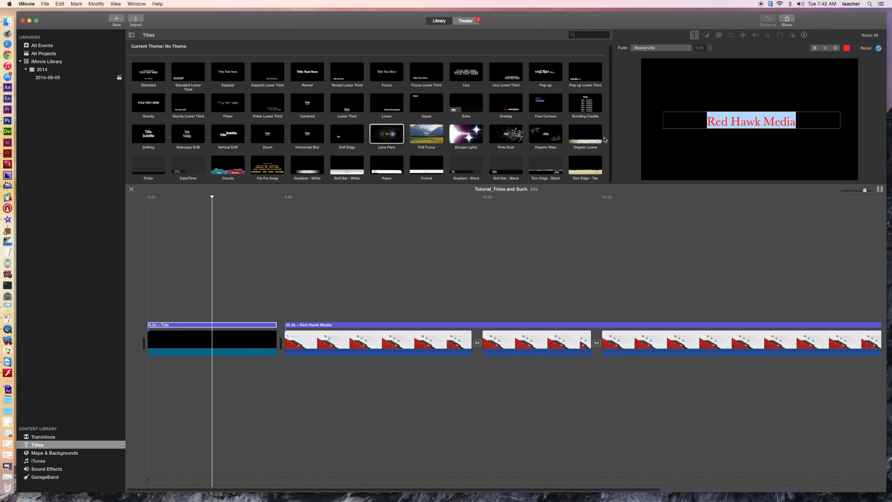
left_click(815, 48)
left_click(826, 47)
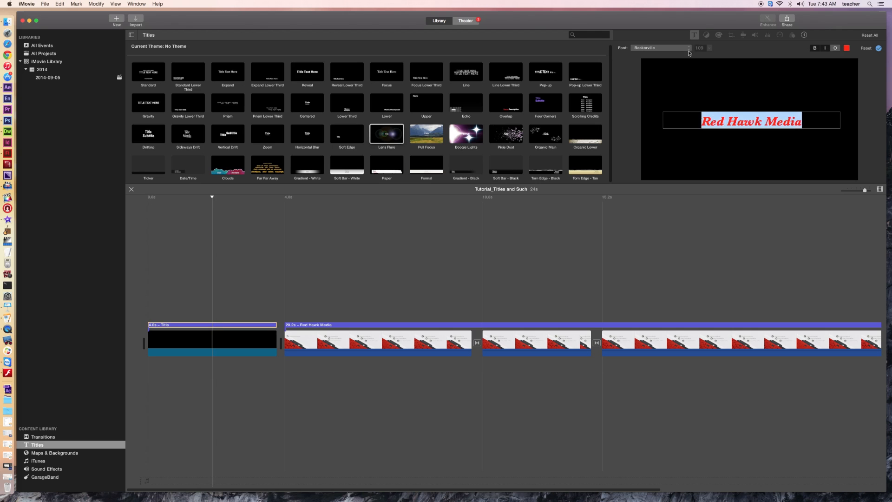
Step: Change the opening title's font to Seravek Bold and make it italic
left_click(687, 48)
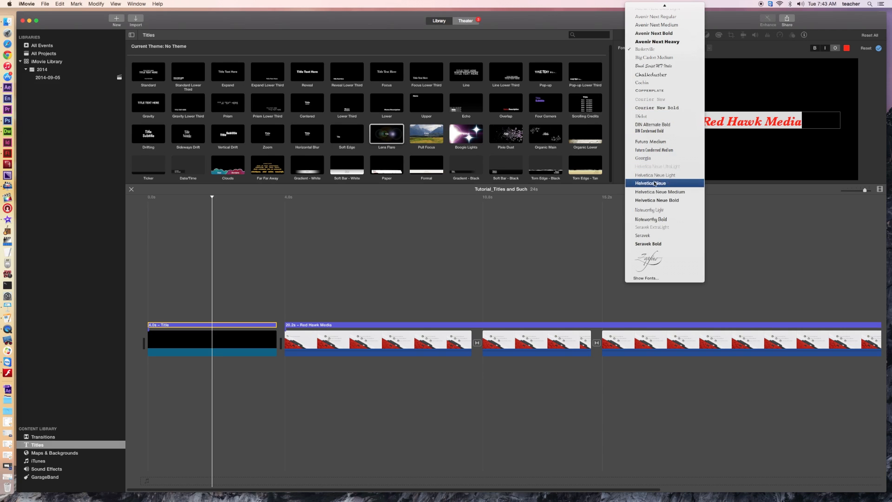
left_click(658, 243)
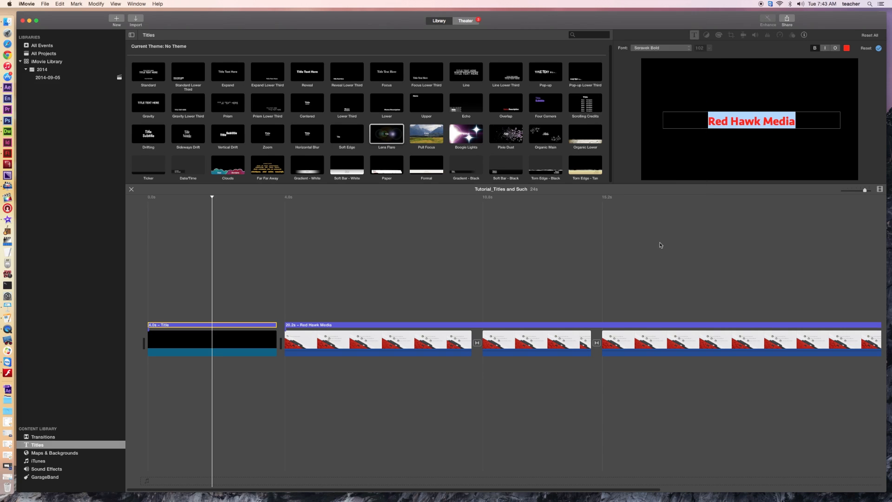
left_click(825, 48)
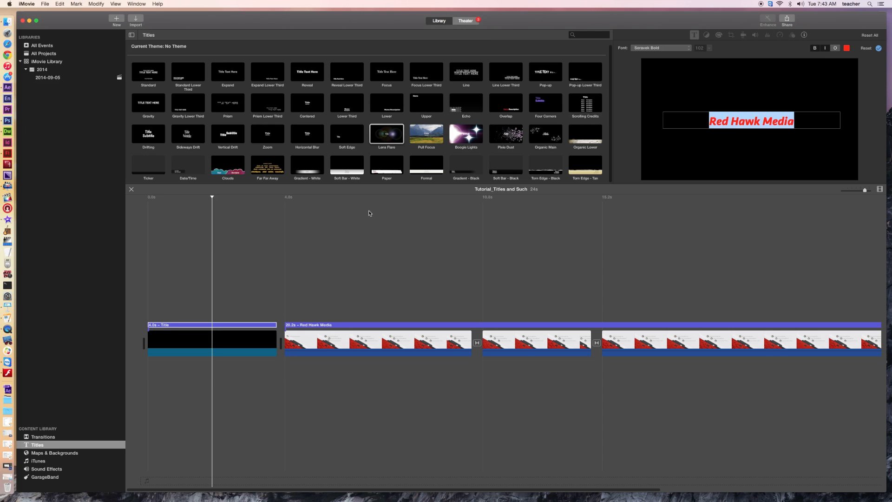
Step: Play the project from the start through the opening title into the first video clip
left_click(196, 243)
left_click_drag(212, 197, 138, 209)
key("space")
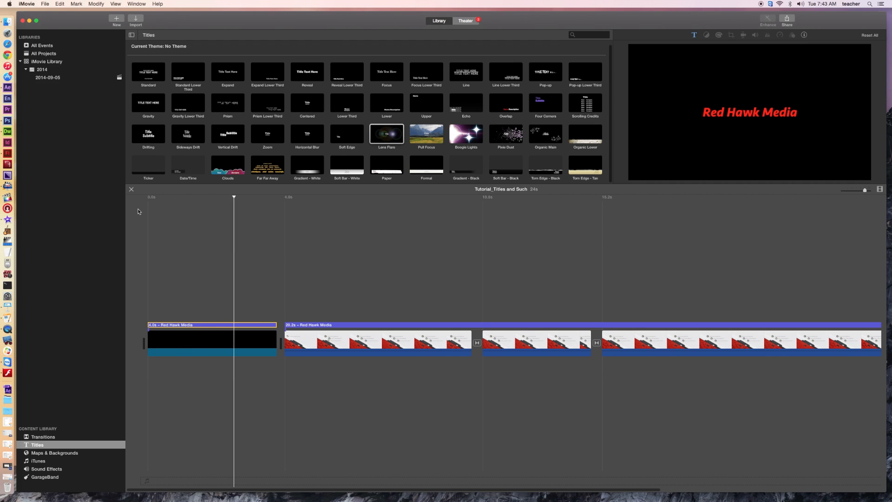
key("space")
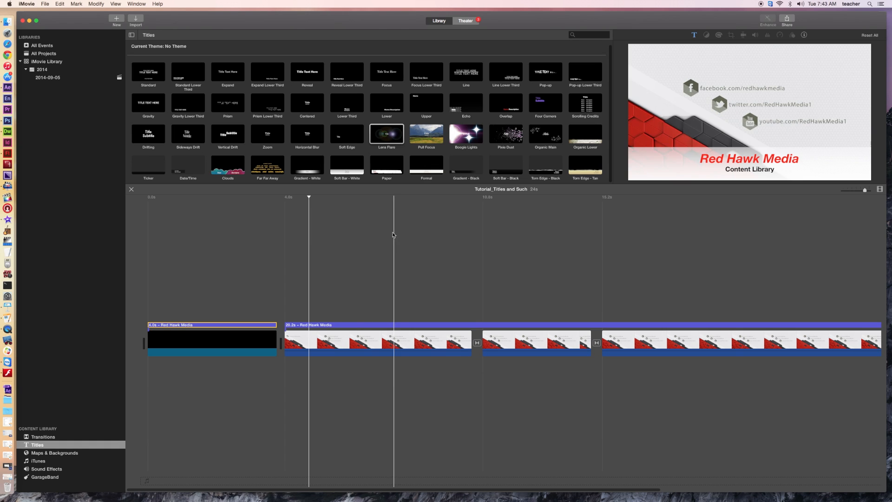
Step: Look over the available maps and backgrounds and select the Red background
left_click(60, 452)
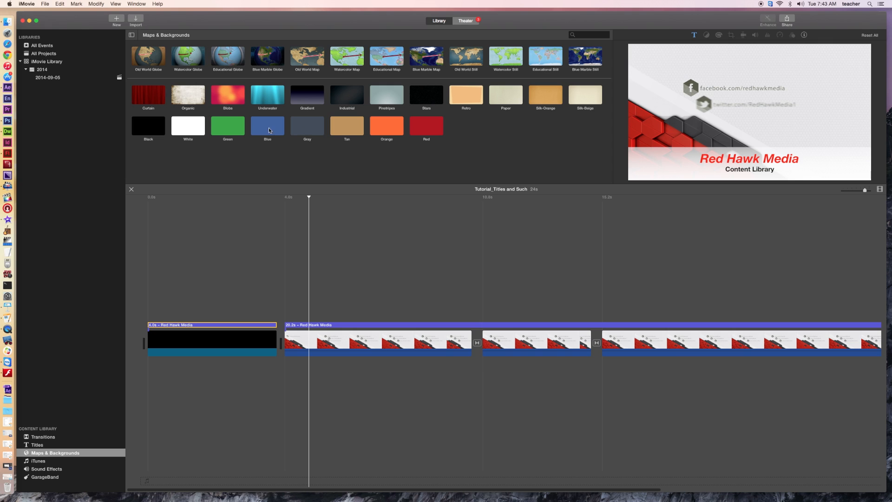
left_click(430, 131)
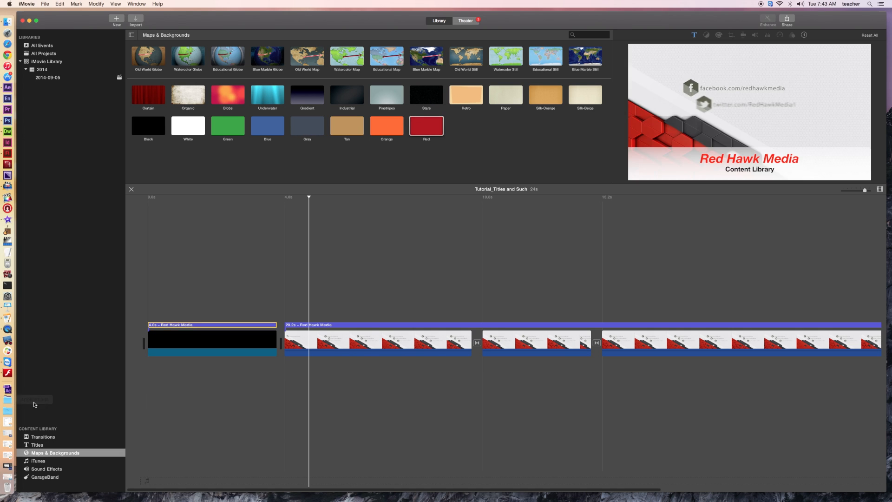
Step: Add the iTunes track _Maddie14 beneath the video, starting at the beginning of the project
left_click(39, 461)
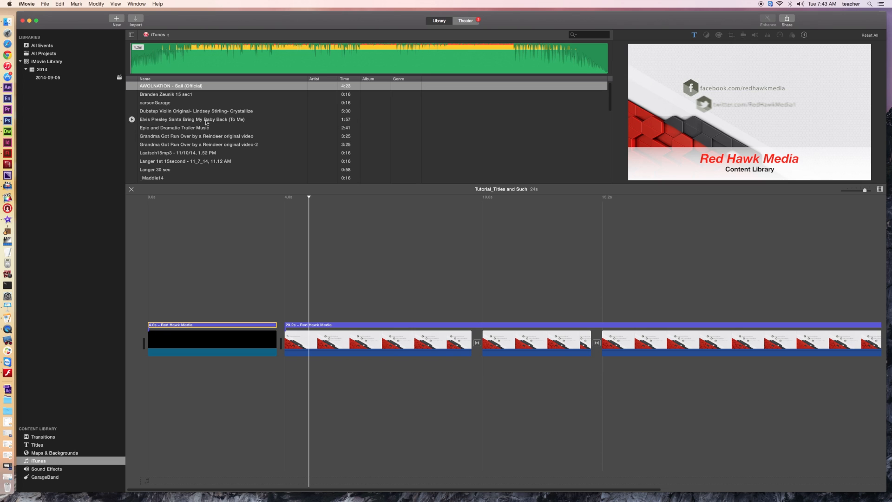
left_click(152, 179)
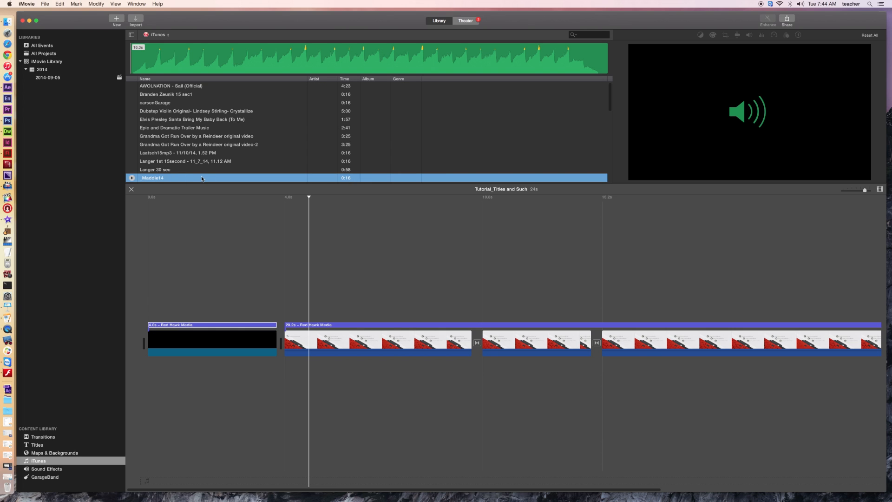
left_click_drag(200, 177, 147, 389)
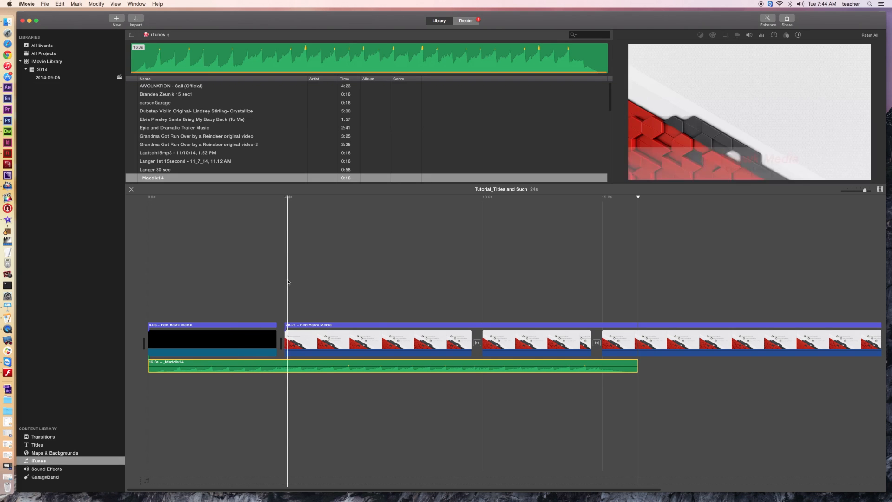
Step: Preview the Auto Open Door 2 sound effect
left_click(47, 470)
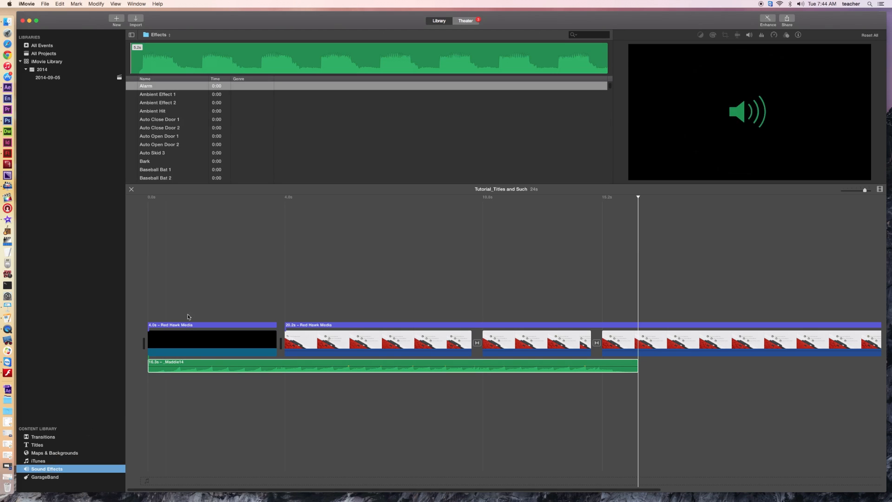
left_click(172, 146)
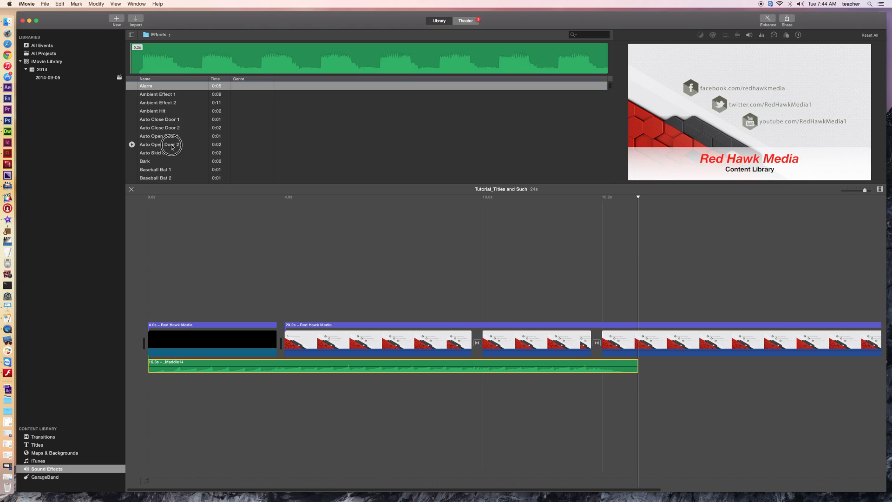
left_click(132, 145)
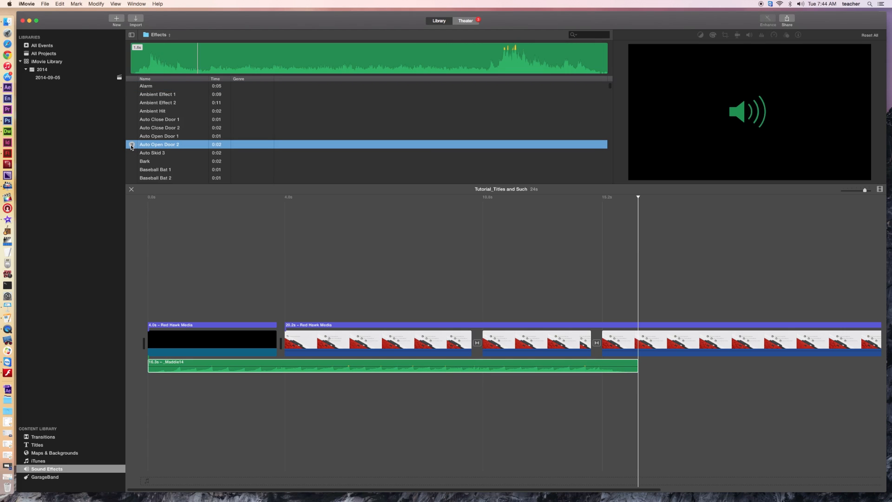
left_click(131, 146)
Step: Browse the sound effects list through its booms, foley, jingles and stingers, and reselect the music clip in the timeline
scroll(194, 167, "down", 3)
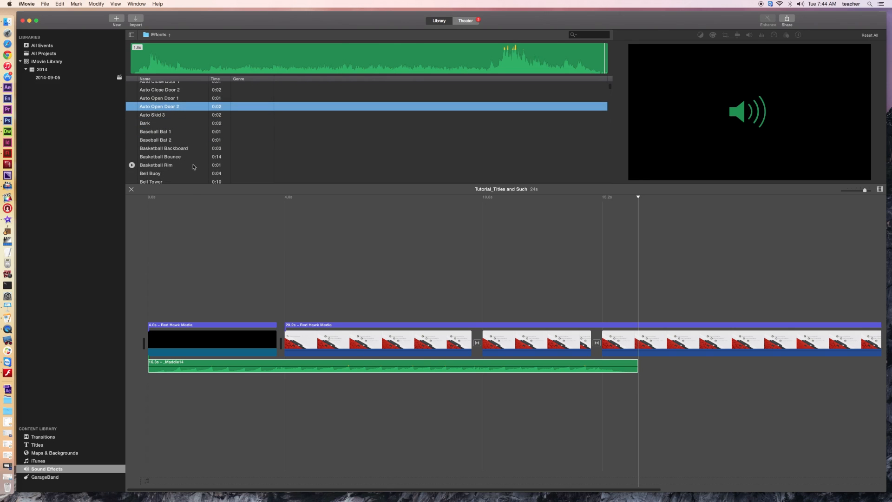
scroll(194, 167, "down", 10)
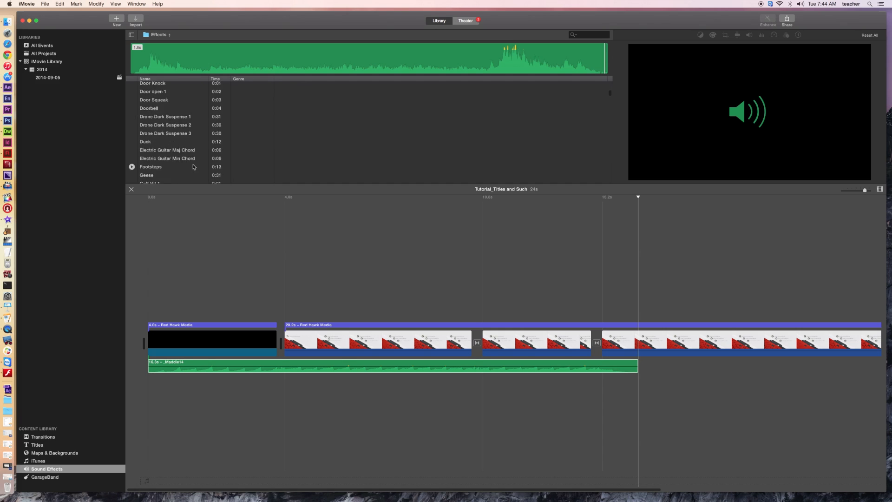
scroll(194, 167, "down", 15)
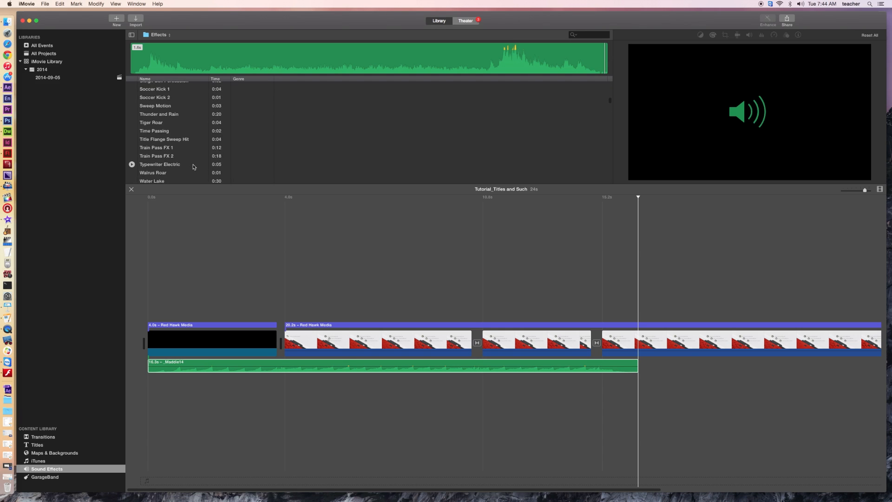
scroll(194, 167, "down", 15)
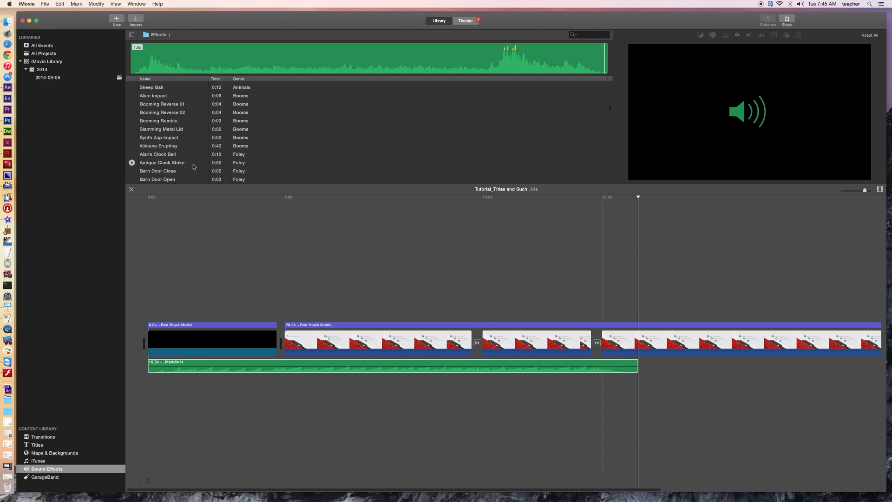
scroll(194, 166, "down", 15)
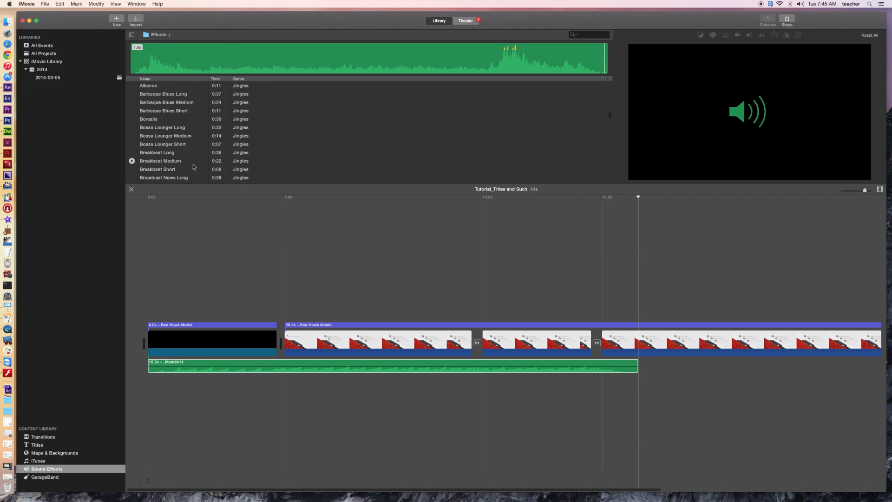
scroll(194, 167, "down", 15)
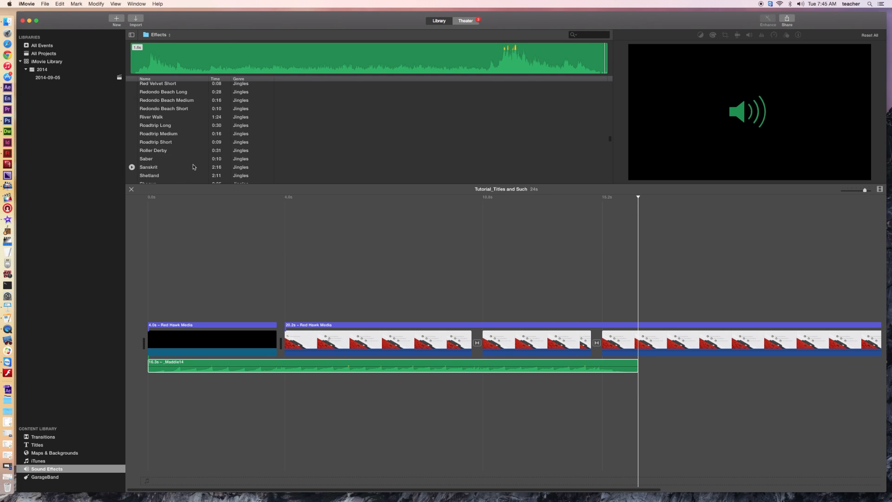
scroll(194, 167, "down", 10)
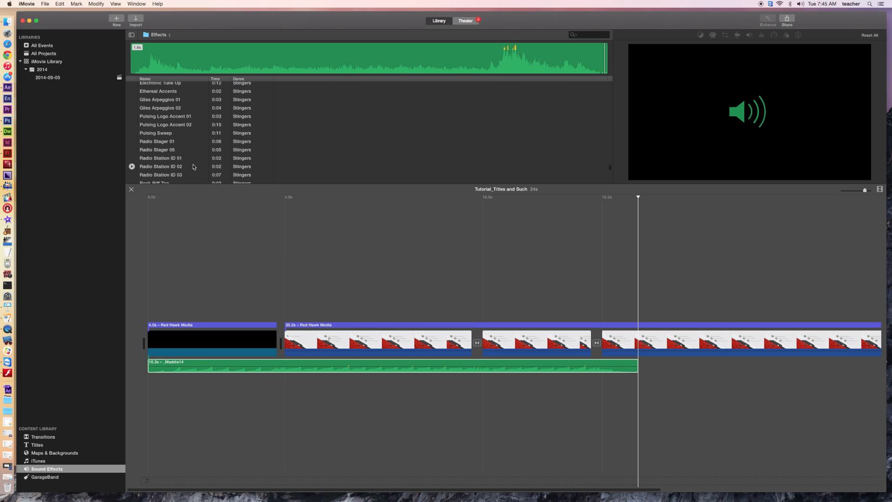
scroll(174, 140, "up", 15)
scroll(174, 138, "up", 10)
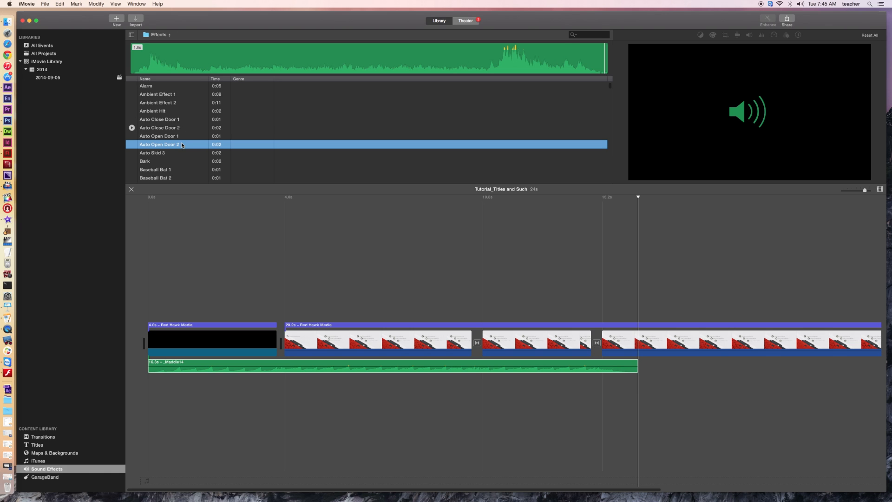
left_click(291, 365)
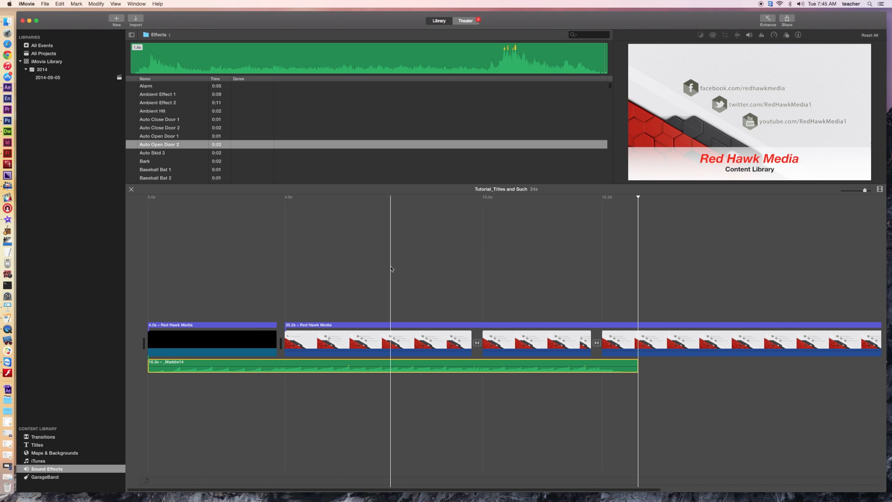
Step: Check the GarageBand audio source and its GarageBand folder for available songs
left_click(57, 479)
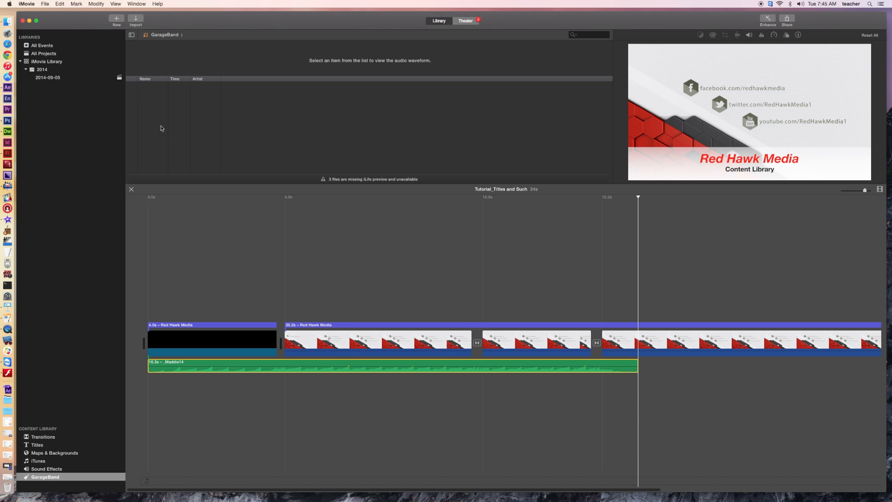
left_click(181, 34)
left_click(174, 43)
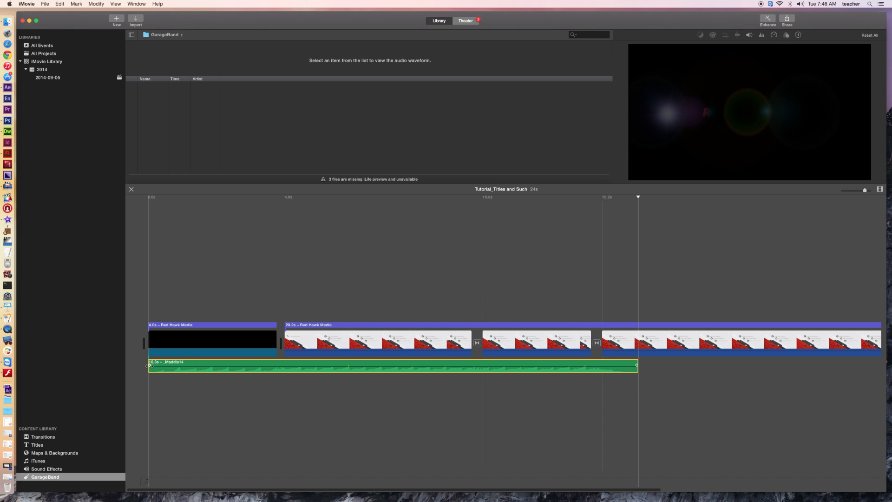
Step: Add a fade-in and a fade-out to the music clip and shorten its end to 13.9 s
left_click_drag(148, 366, 170, 366)
left_click_drag(637, 366, 496, 365)
left_click_drag(560, 366, 582, 345)
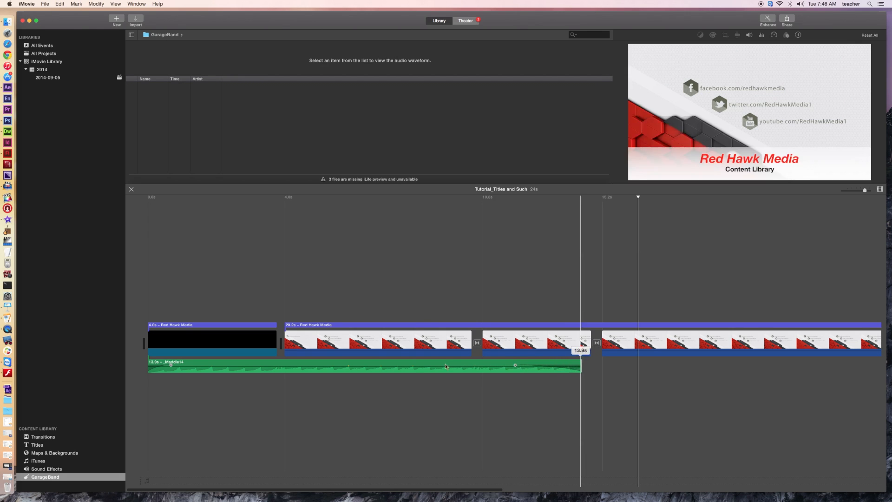
Step: Split the music clip about 6.3 s from its start, beneath the first video clip
left_click(359, 365)
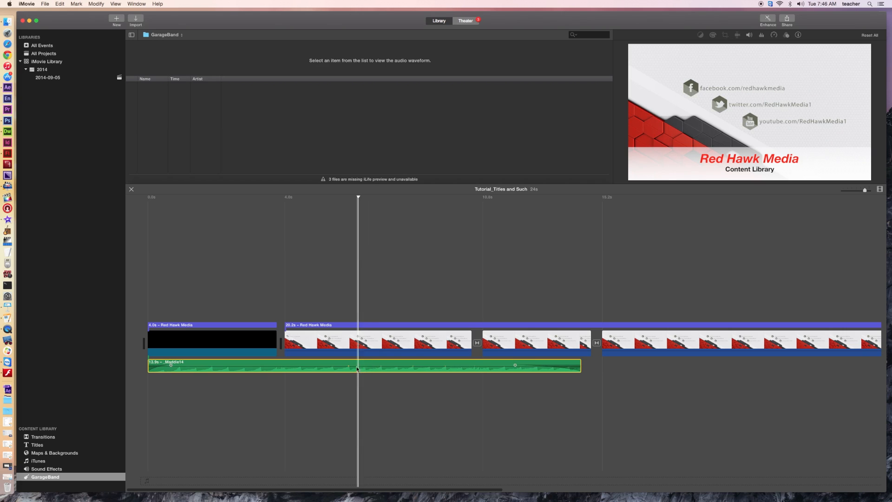
key("super+b")
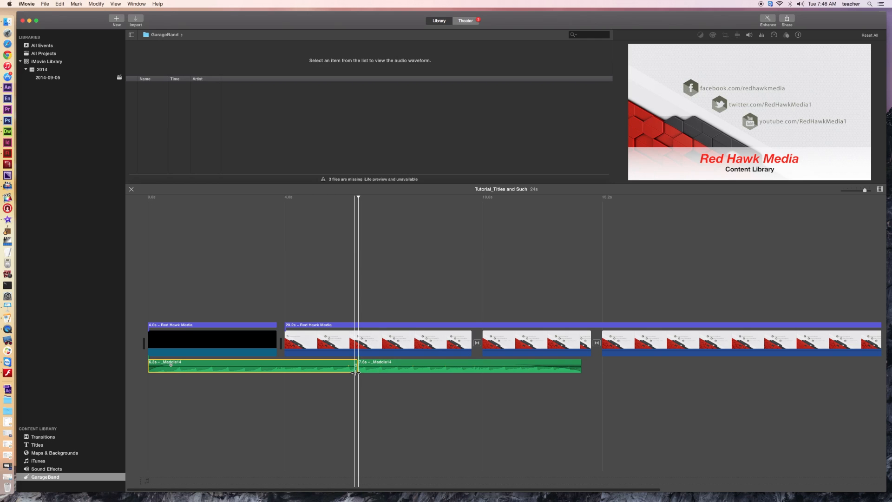
Step: Adjust the volume level of the first music segment beneath the black opening, and deselect the segment
mouse_move(311, 366)
left_mouse_down()
mouse_move(312, 379)
mouse_move(317, 370)
left_mouse_up()
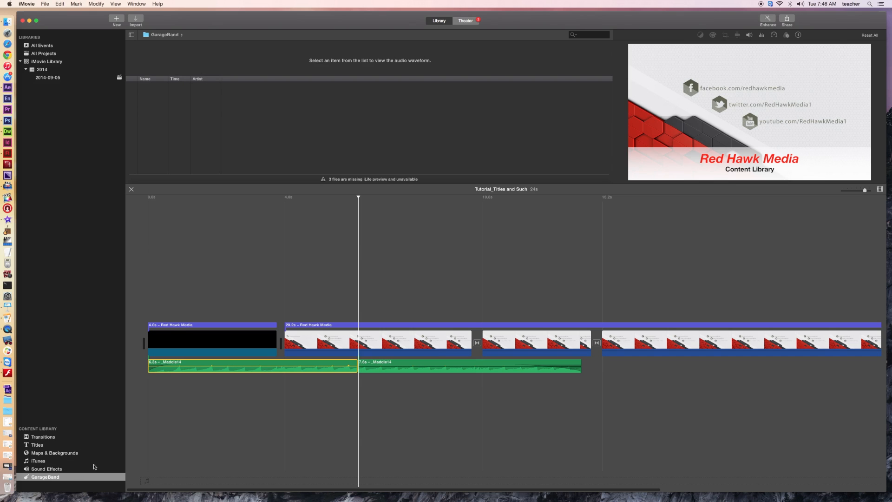
left_click(220, 281)
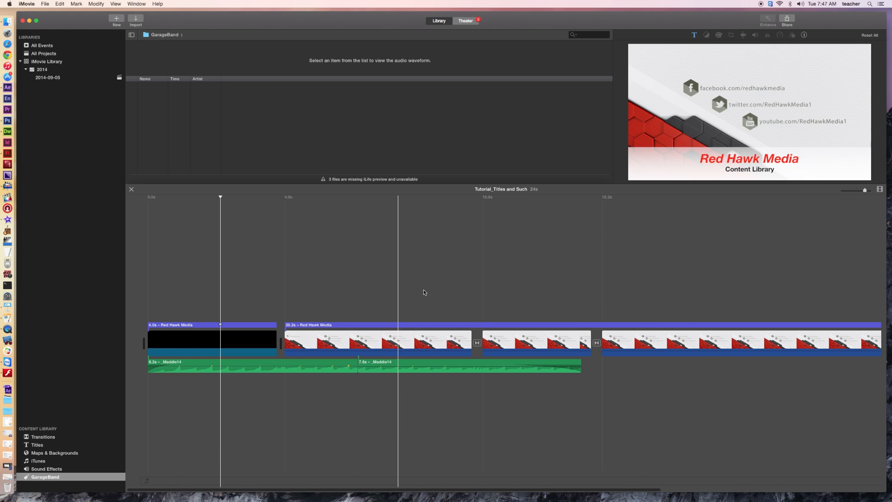
Step: Enlarge the timeline clips and review the whole project, from the black opening and split music to the final video clip
left_click(643, 261)
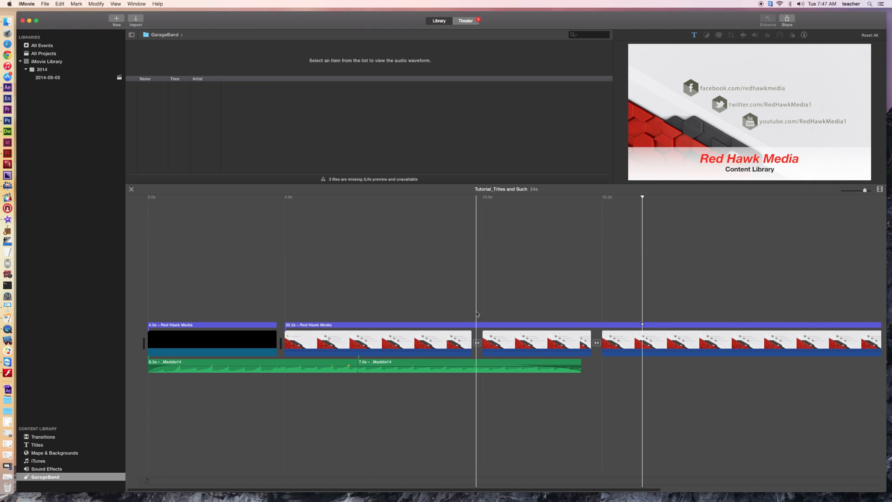
scroll(460, 325, "right", 3)
scroll(460, 329, "left", 3)
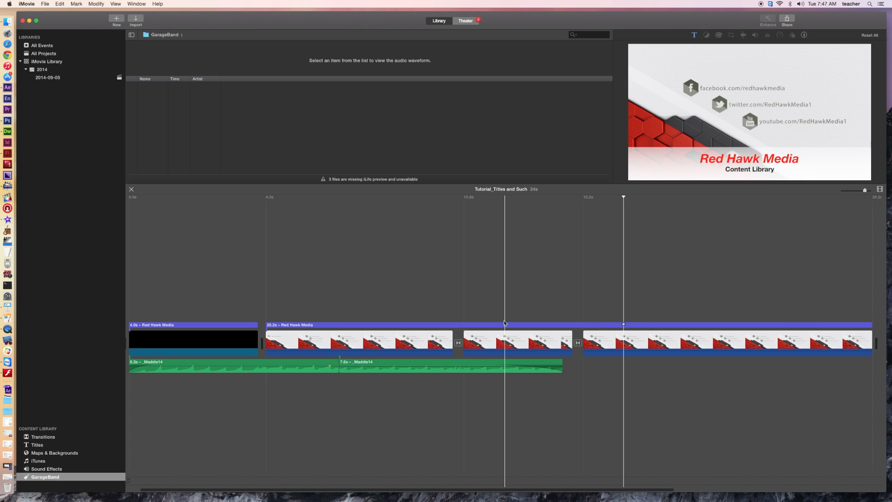
scroll(465, 325, "left", 2)
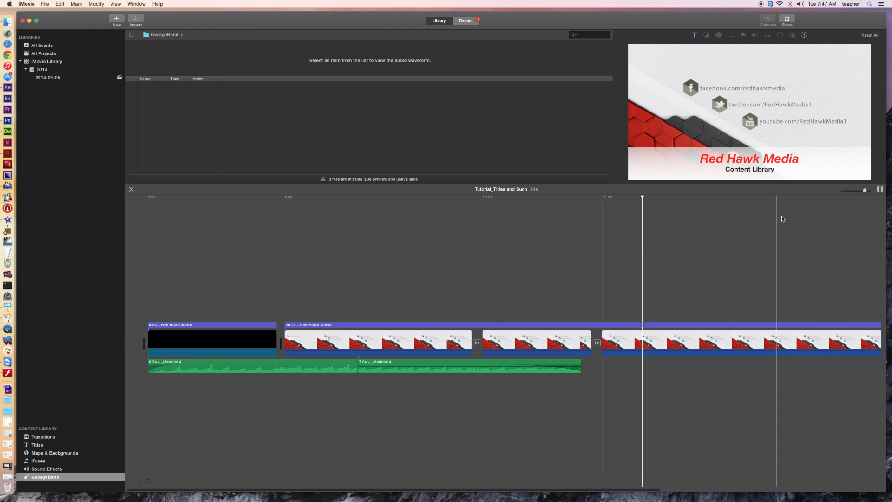
left_click(865, 190)
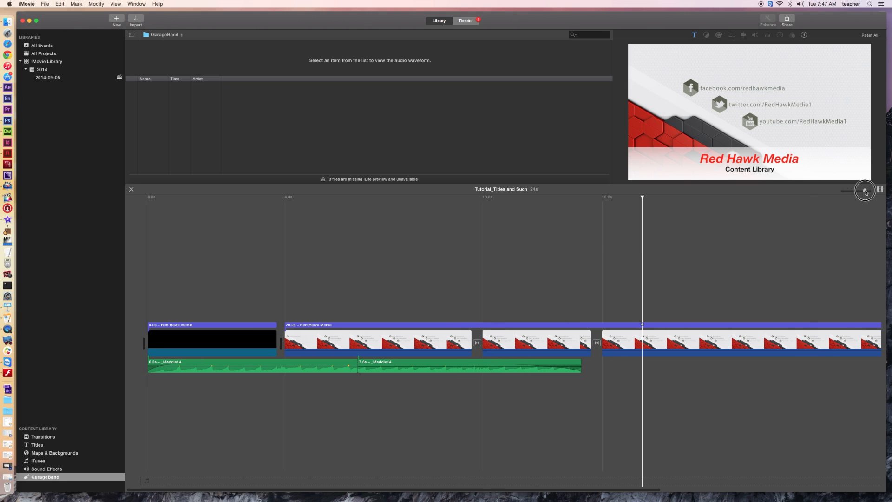
mouse_move(865, 191)
left_mouse_down()
mouse_move(841, 192)
mouse_move(873, 192)
left_mouse_up()
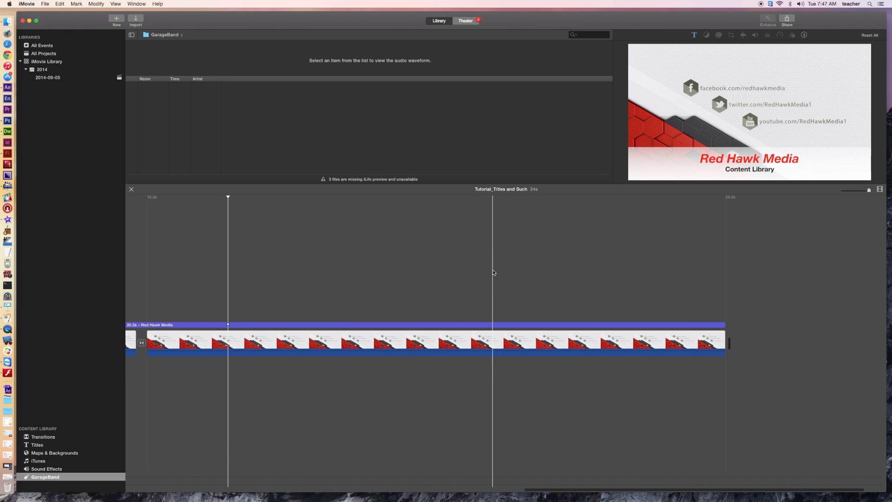
scroll(454, 283, "left", 5)
scroll(455, 285, "left", 10)
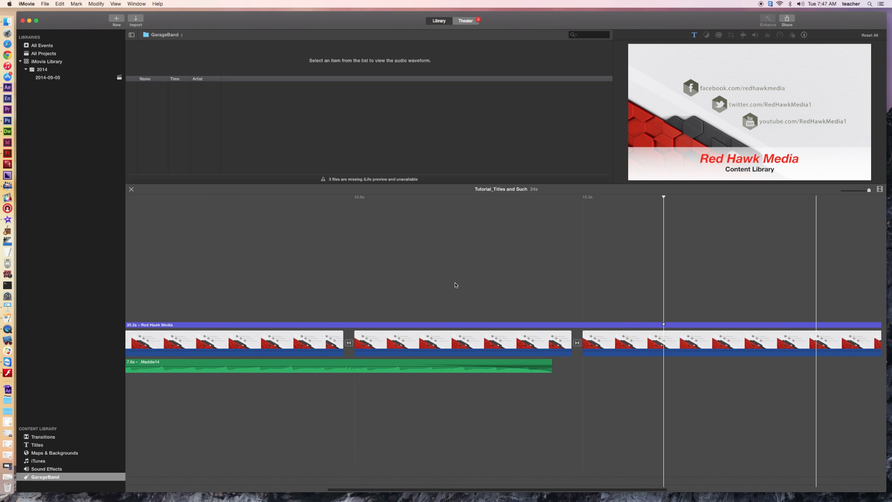
scroll(456, 285, "left", 3)
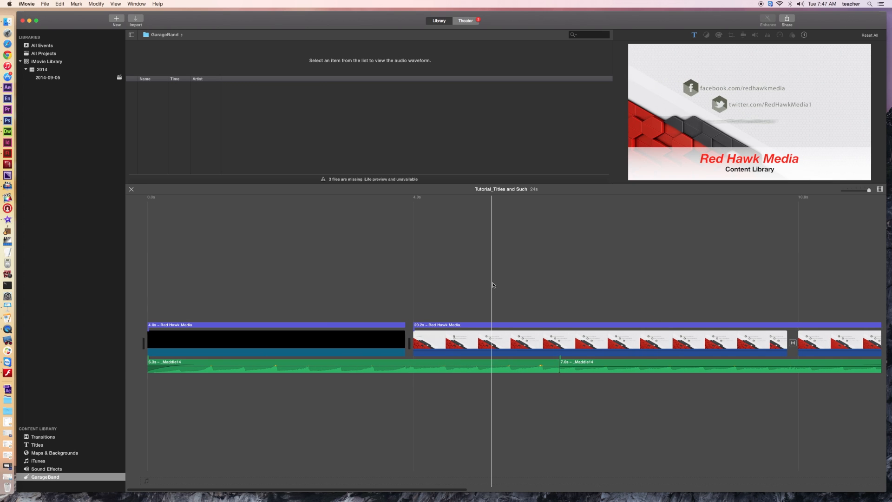
scroll(493, 285, "right", 3)
scroll(493, 285, "right", 5)
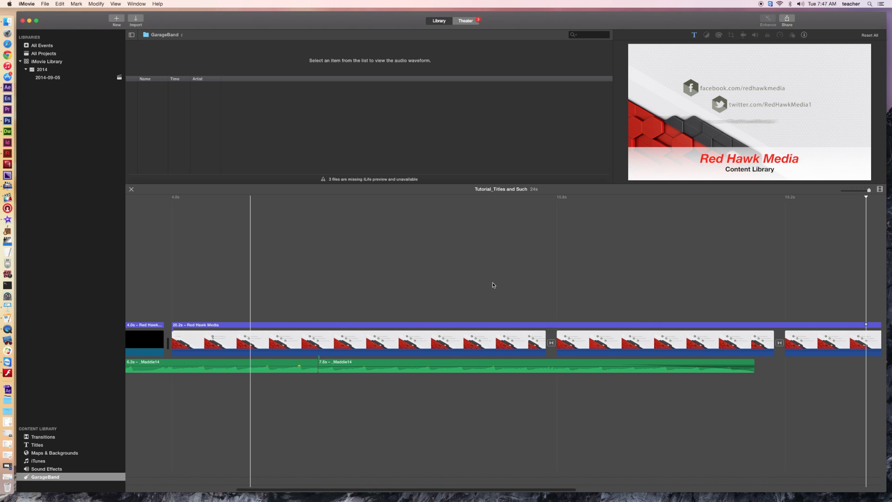
scroll(494, 284, "right", 5)
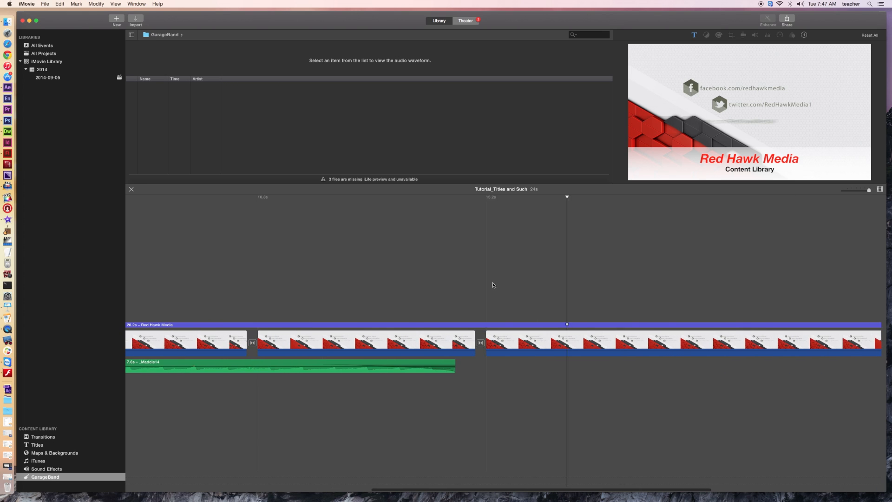